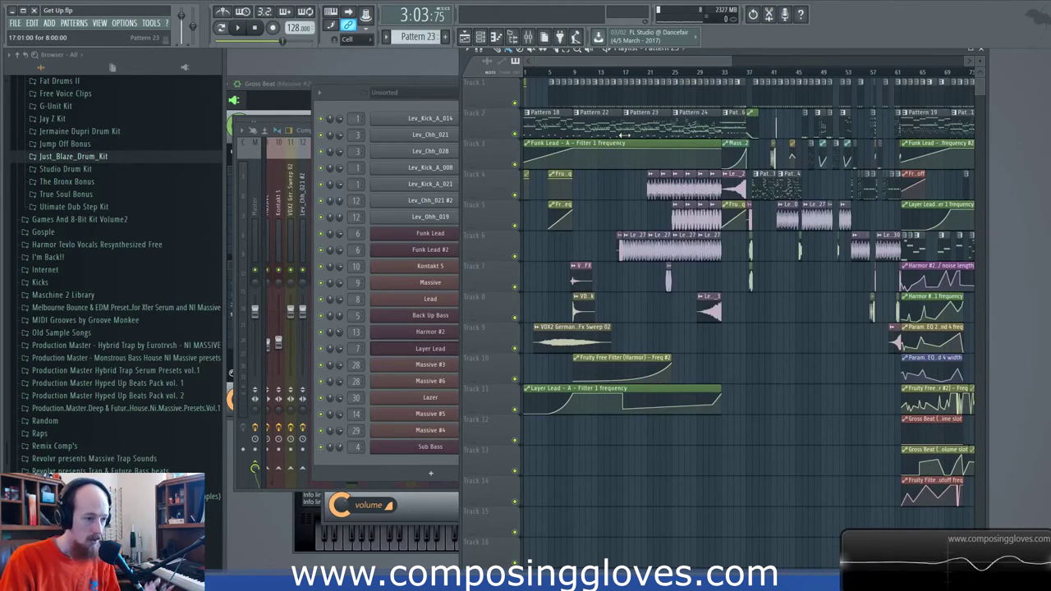
# Step: Examine the song's arrangement in the playlist, from the opening lead patterns on Track 2 through the drop at bar 99 to the ending
pyautogui.click(558, 133)
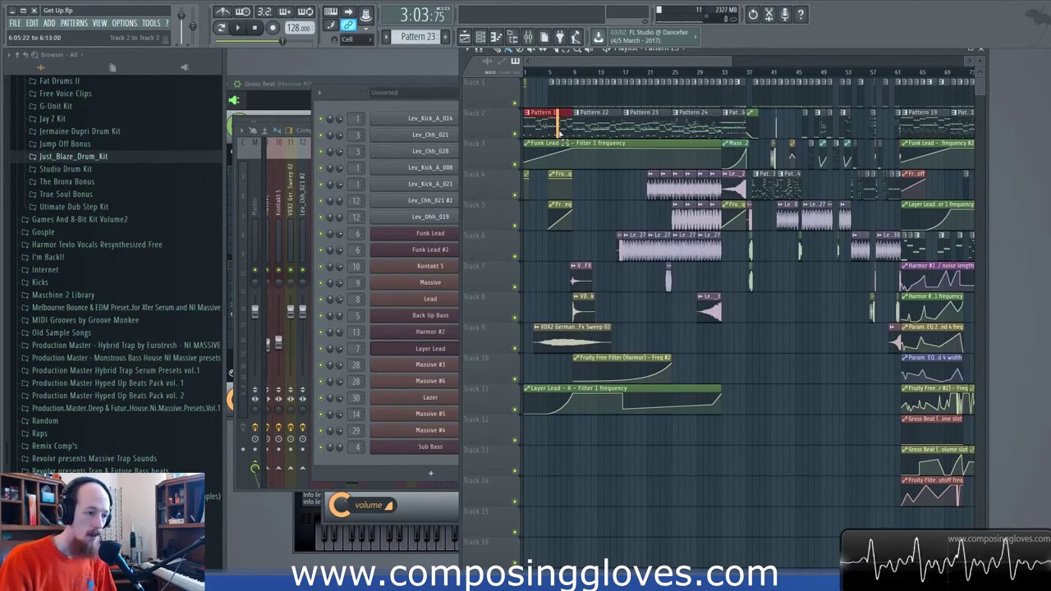
pyautogui.click(607, 122)
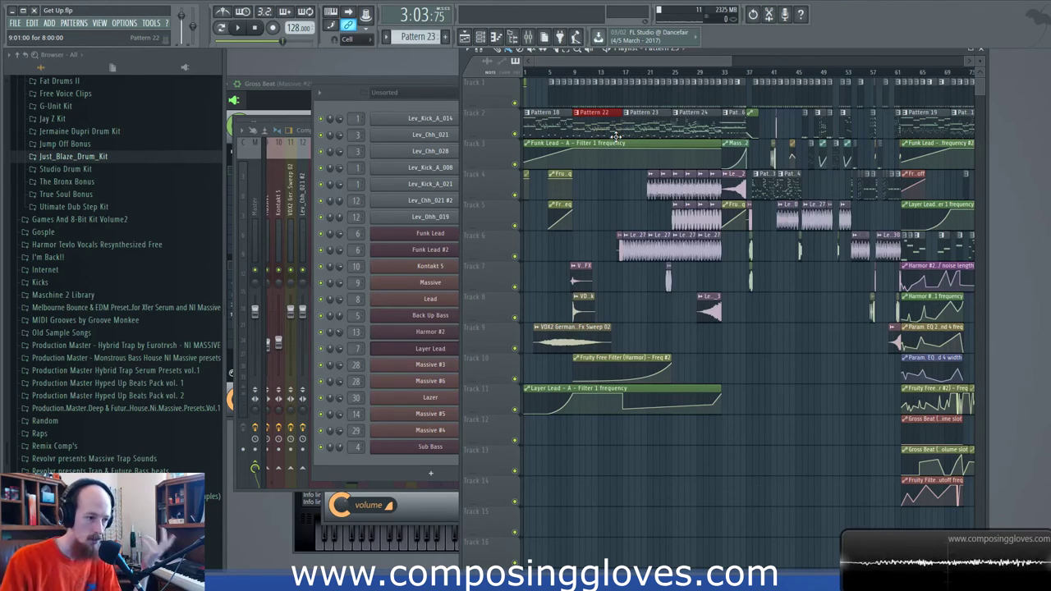
pyautogui.click(530, 72)
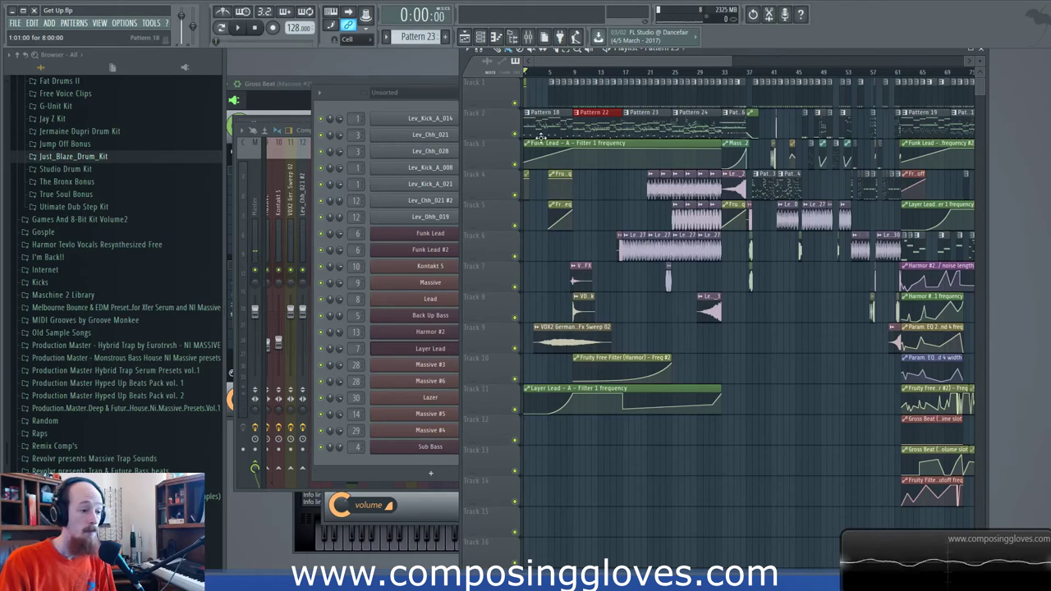
pyautogui.scroll(4, 692, 190)
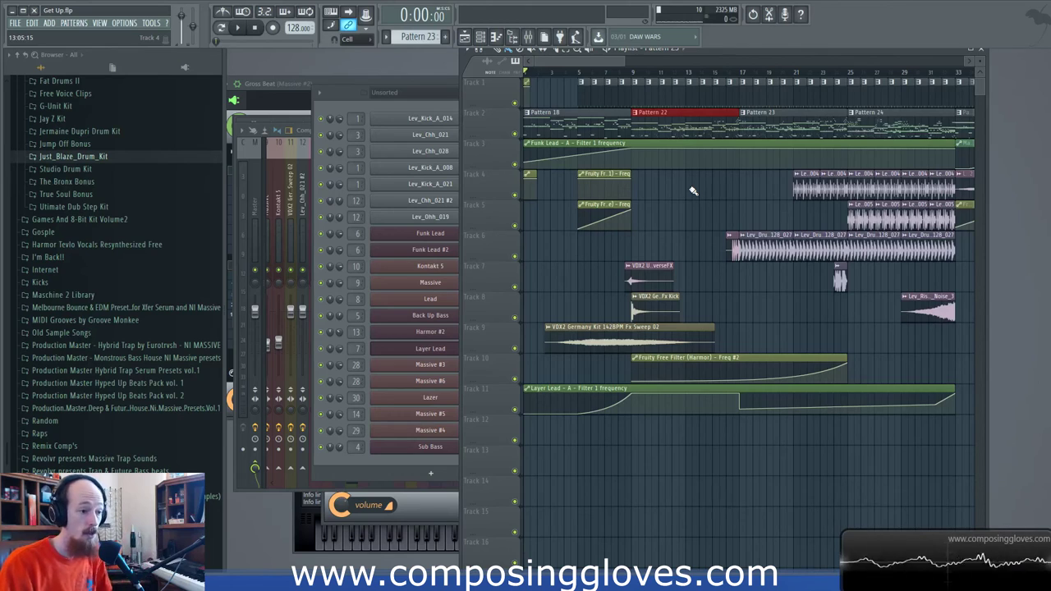
pyautogui.keyDown('ctrl'); pyautogui.click(741, 201); pyautogui.keyUp('ctrl')
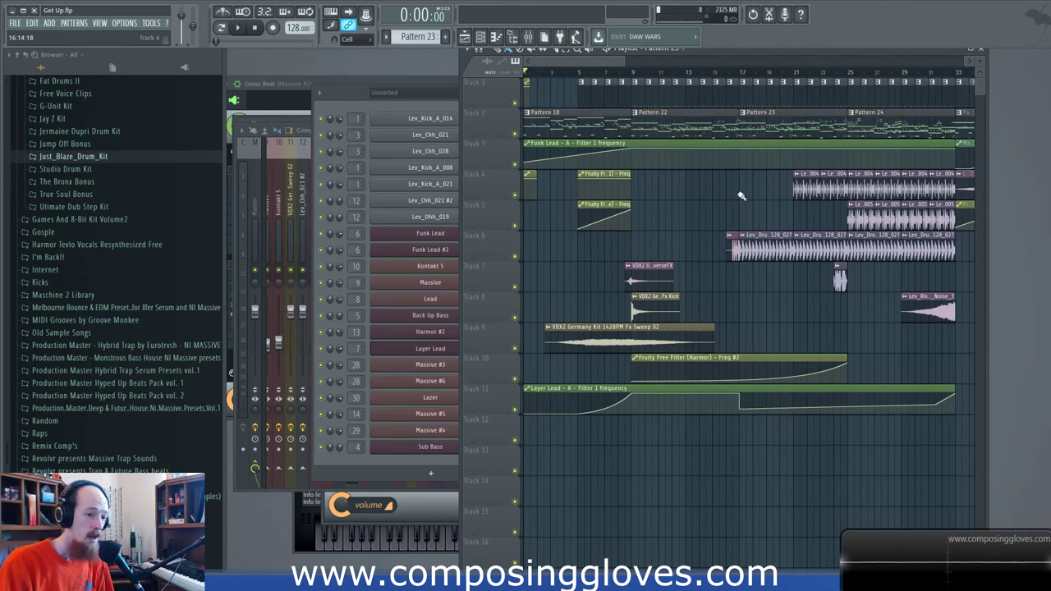
pyautogui.scroll(-5, 717, 186)
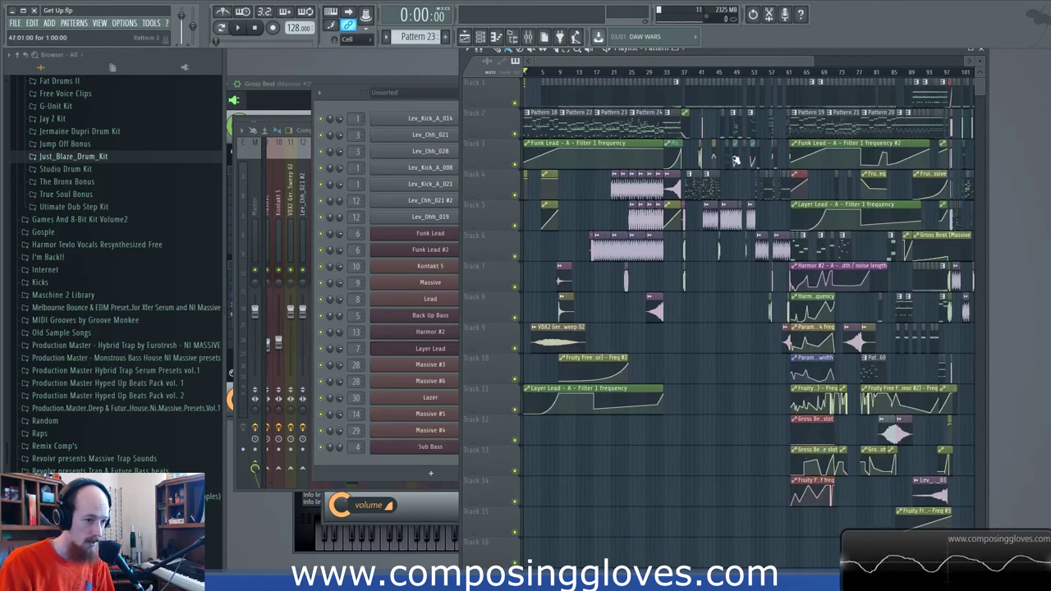
pyautogui.hscroll(4, 769, 203)
pyautogui.scroll(5, 811, 222)
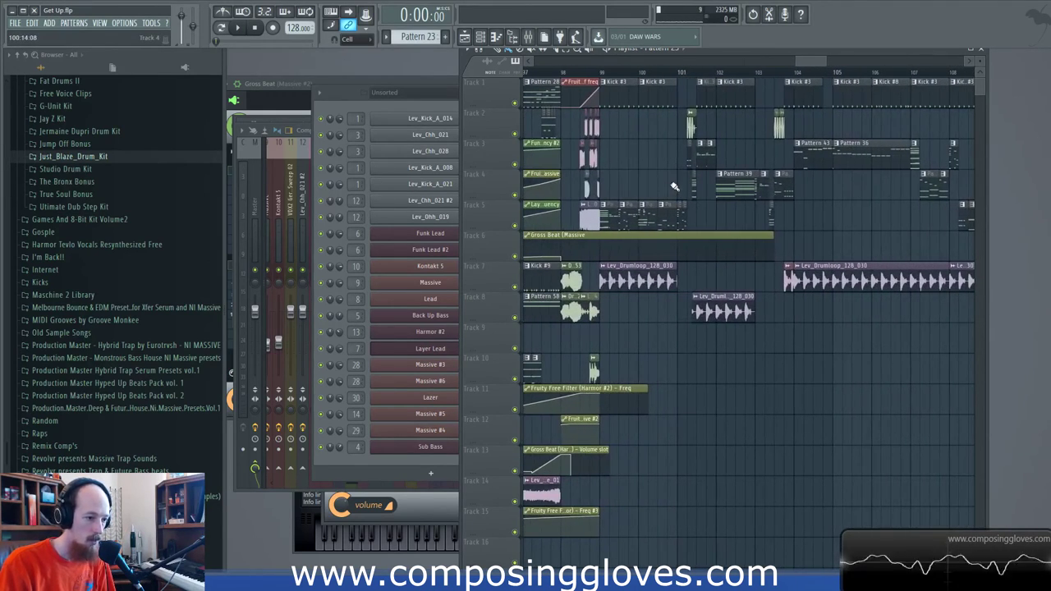
pyautogui.click(599, 72)
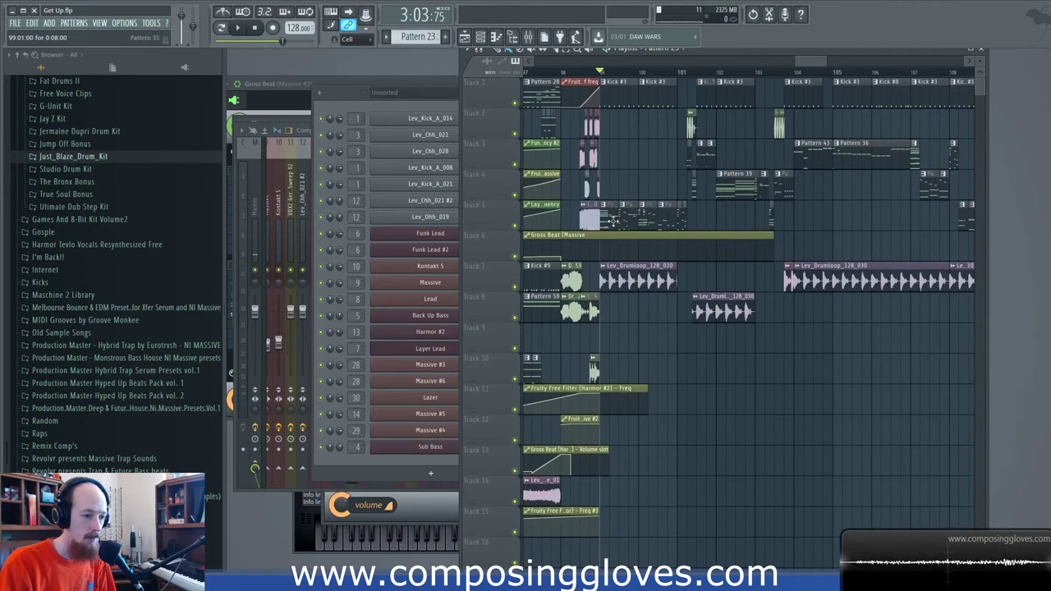
pyautogui.scroll(-5, 621, 181)
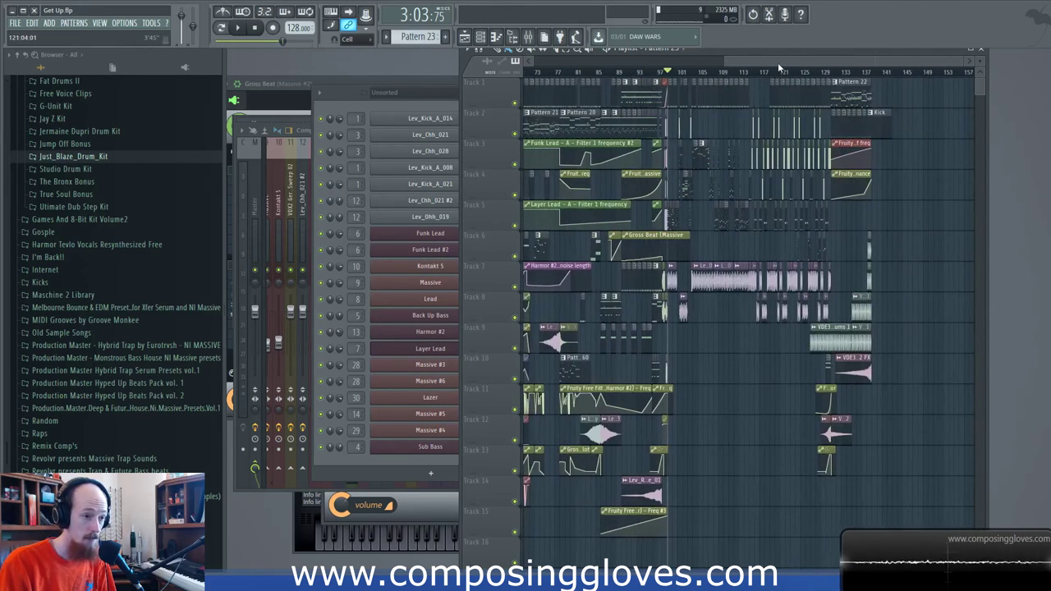
# Step: Play about the first eight bars of the song from the start and stop playback
pyautogui.scroll(5, 778, 63)
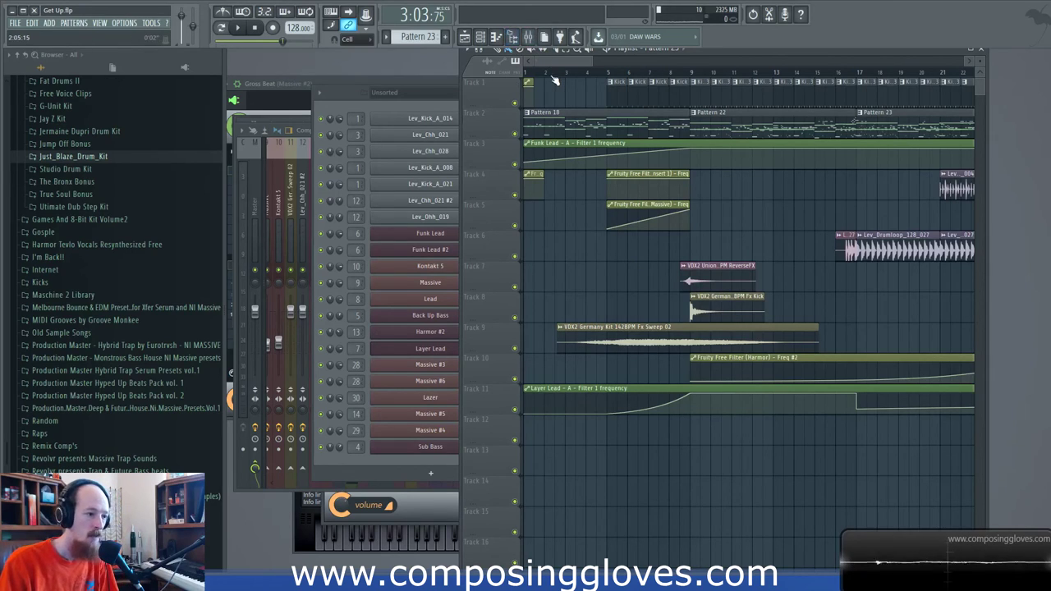
pyautogui.press('space')
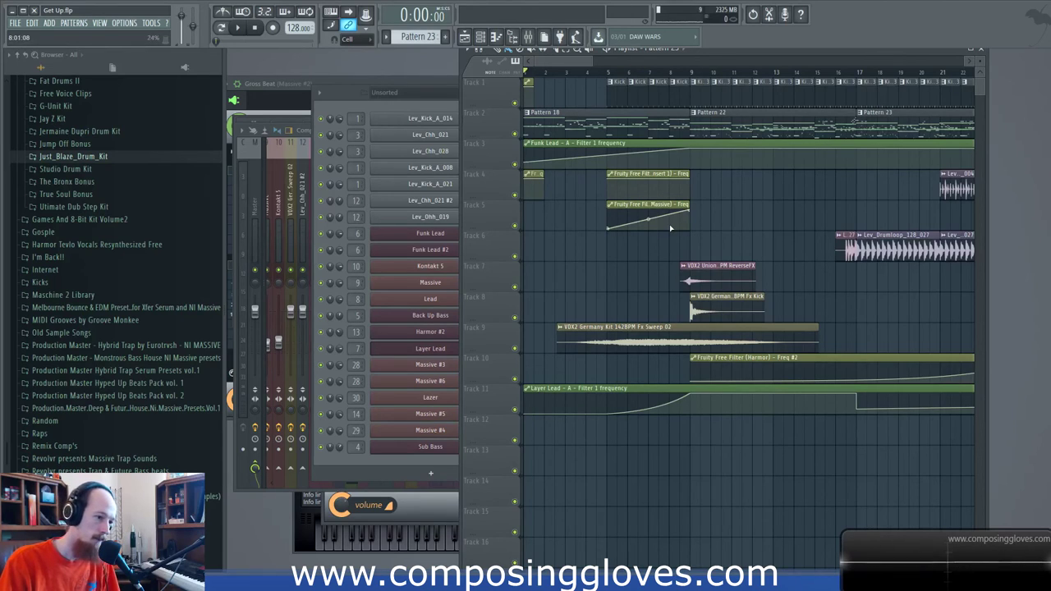
pyautogui.press('space')
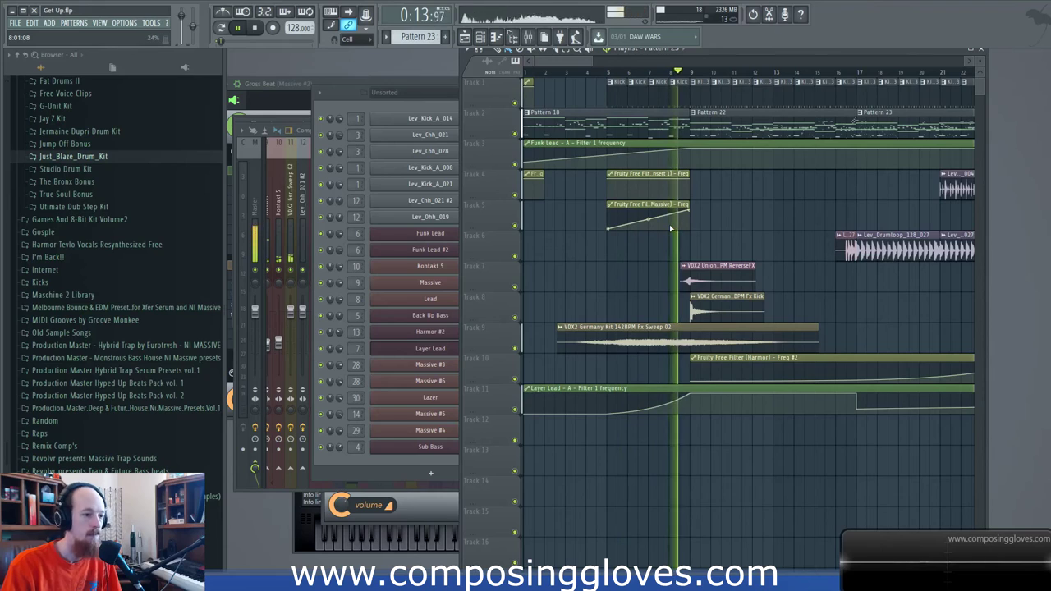
pyautogui.press('space')
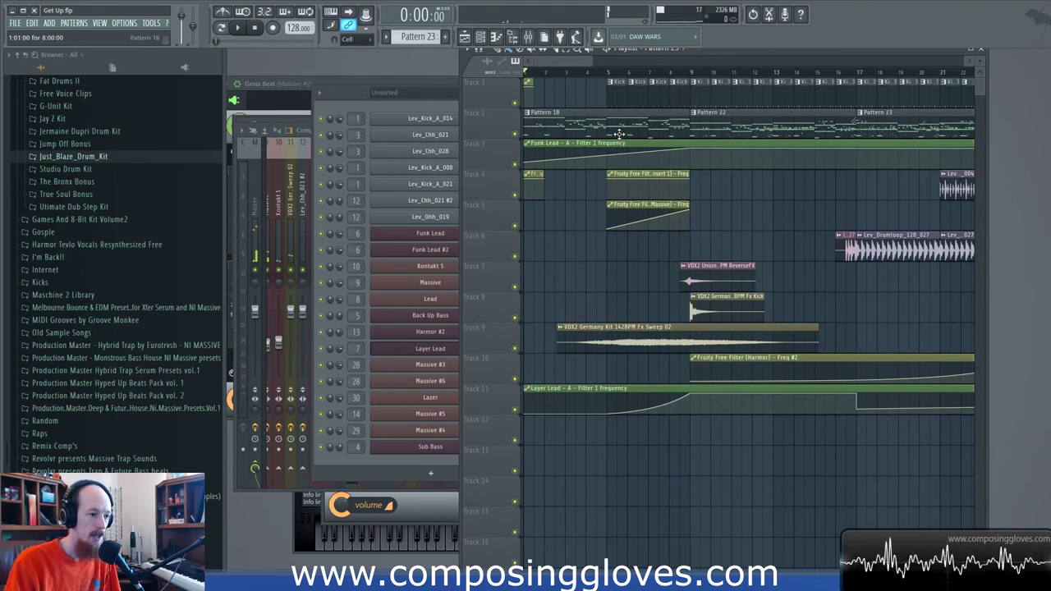
# Step: Open Pattern 18's Funk Lead notes in the piano roll and select its first four bars
pyautogui.doubleClick(618, 134)
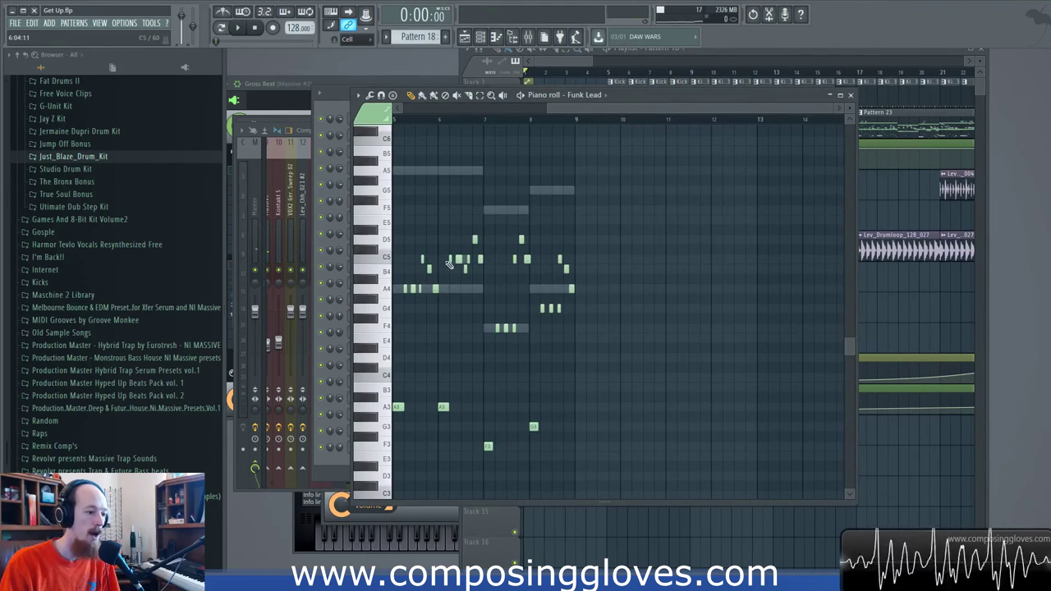
pyautogui.keyDown('ctrl'); pyautogui.scroll(4, 443, 242); pyautogui.keyUp('ctrl')
pyautogui.keyDown('ctrl'); pyautogui.scroll(-4, 520, 271); pyautogui.keyUp('ctrl')
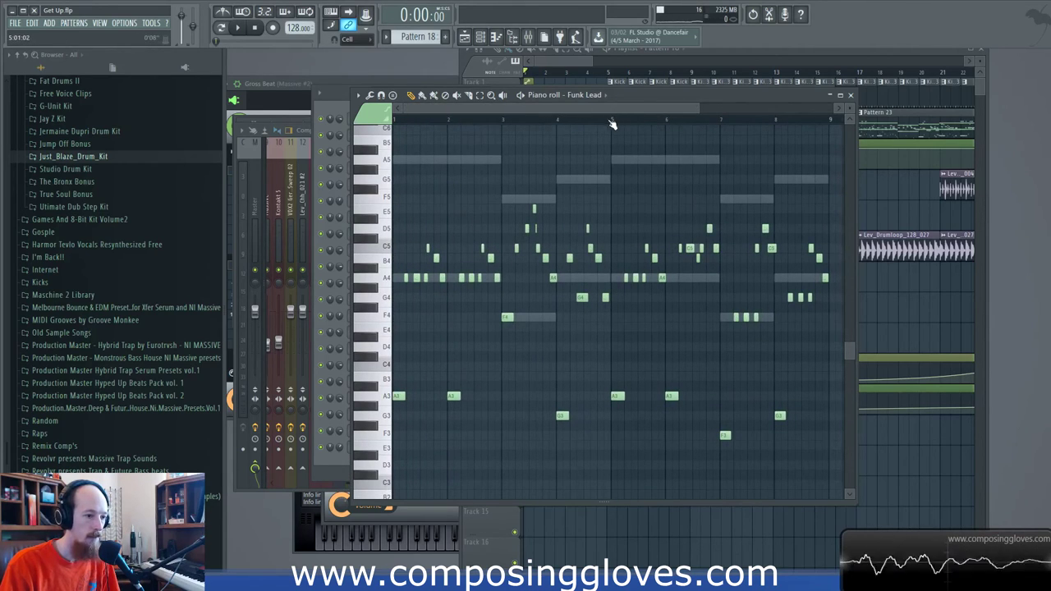
pyautogui.moveTo(611, 121); pyautogui.dragTo(365, 123)
pyautogui.moveTo(833, 123); pyautogui.dragTo(397, 123)
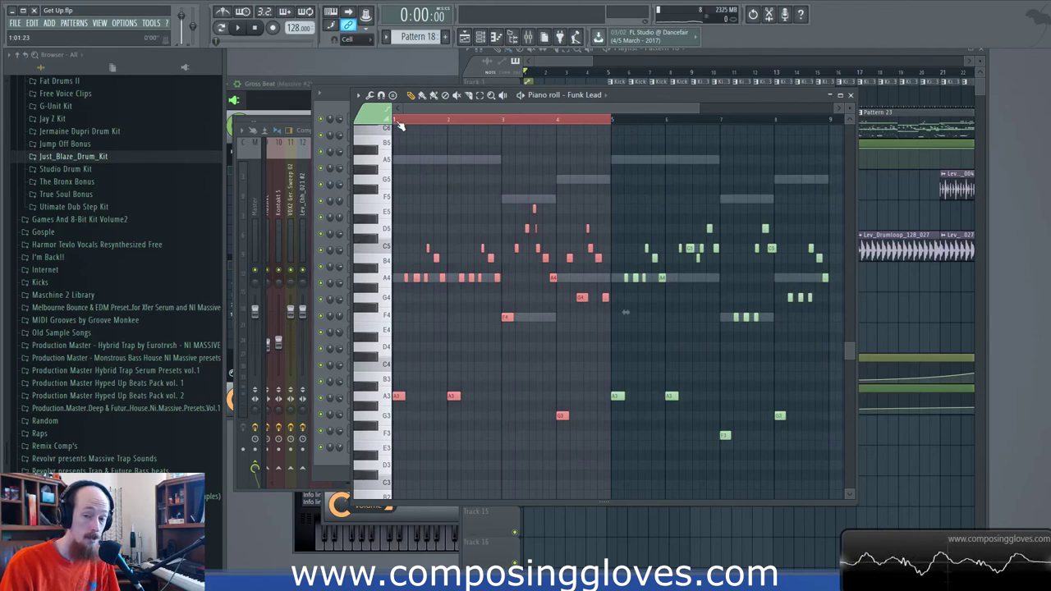
# Step: Play the selected first four bars in pattern mode, stop playback and clear the selection
pyautogui.scroll(-1, 491, 212)
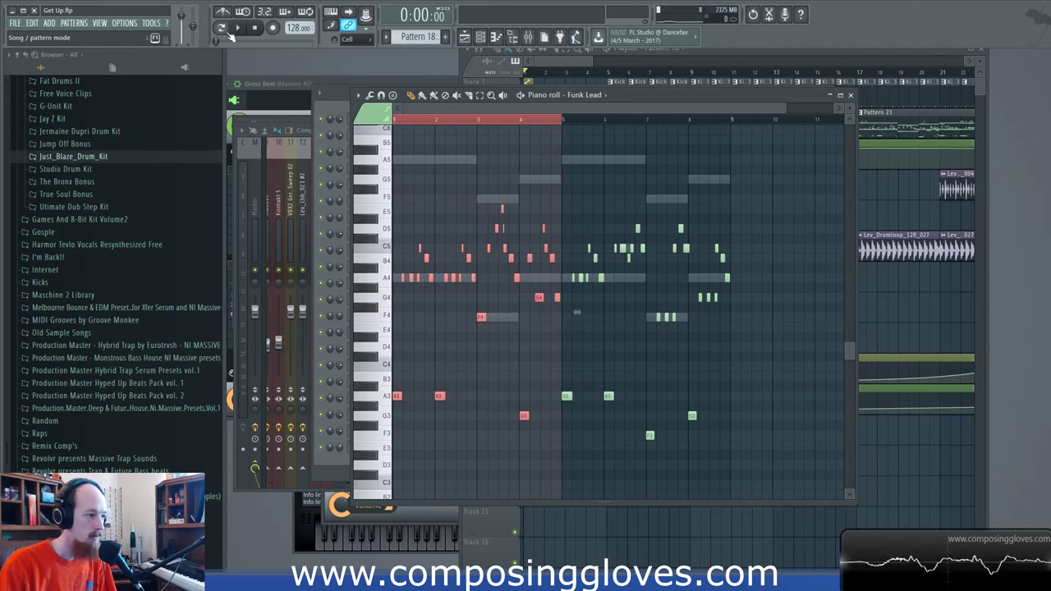
pyautogui.press('space')
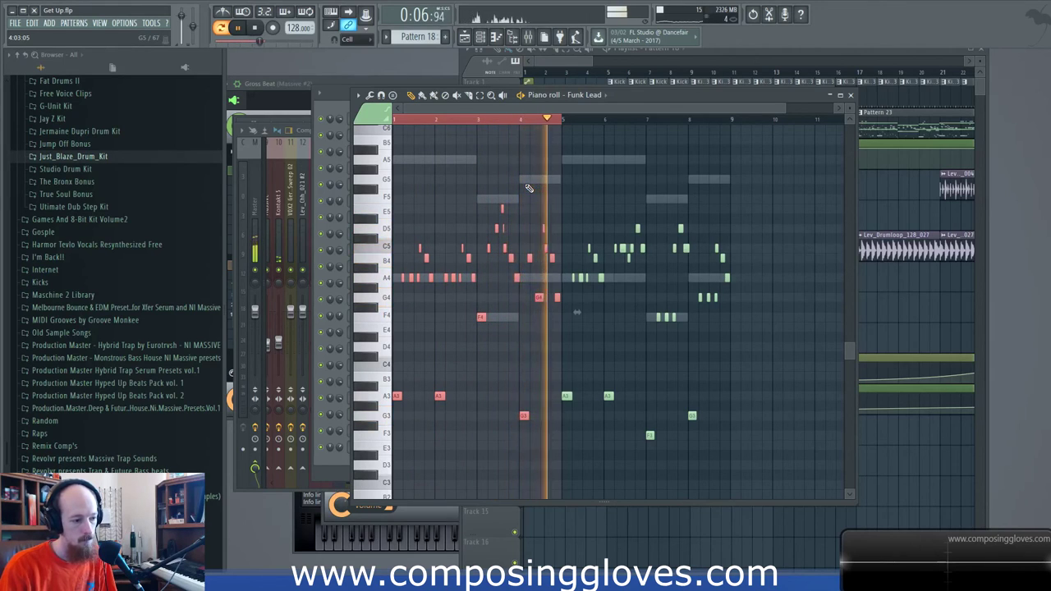
pyautogui.press('space')
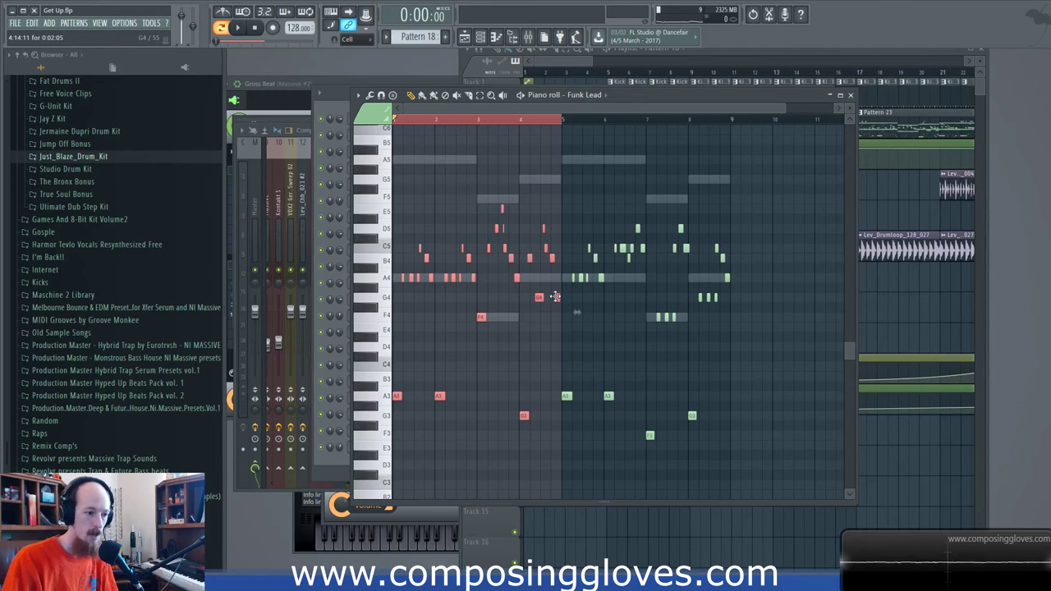
pyautogui.hotkey('ctrl', 'd')
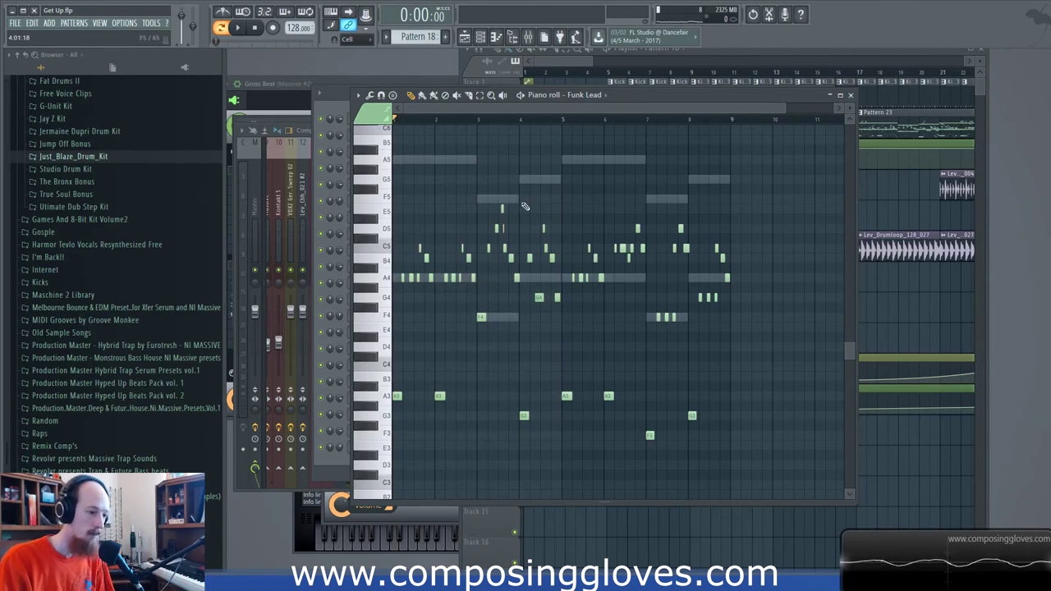
# Step: Select the melody's peak note, E5 in bar 3, to compare it with the rest of the line
pyautogui.moveTo(474, 185); pyautogui.dragTo(596, 219)
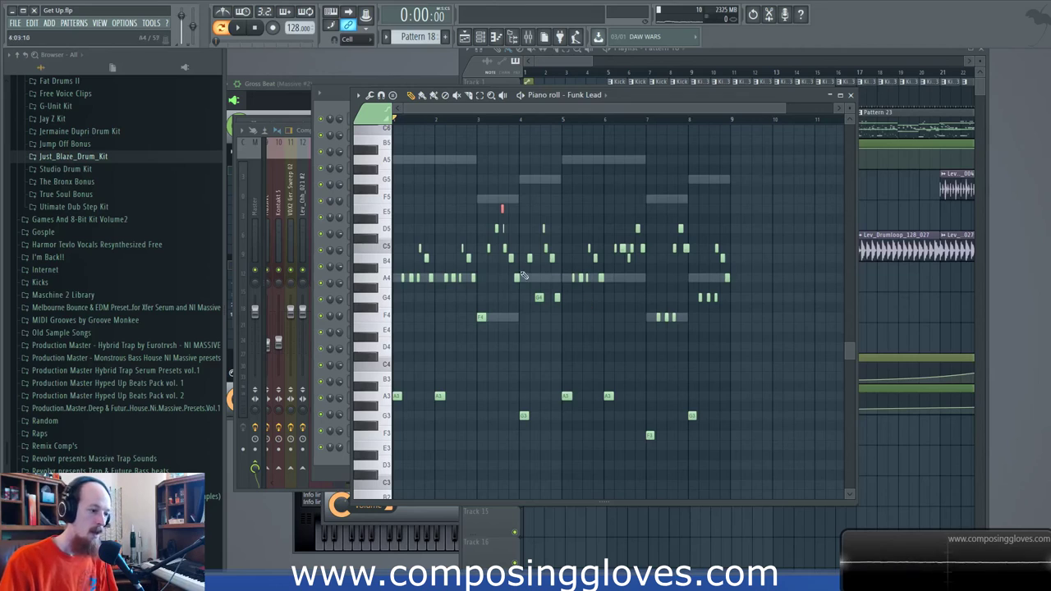
pyautogui.moveTo(481, 187); pyautogui.dragTo(563, 220)
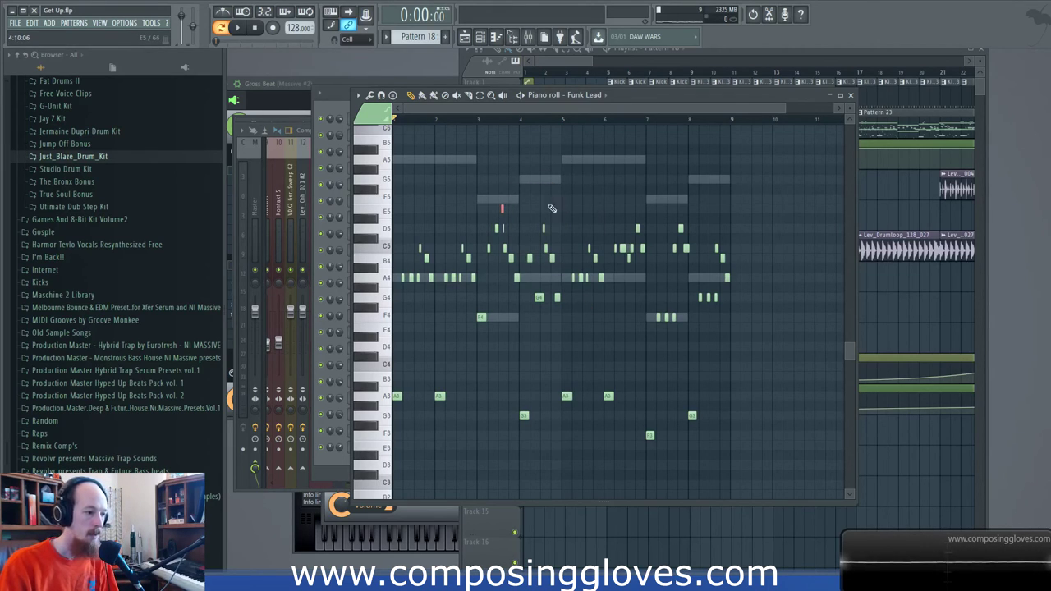
pyautogui.scroll(2, 561, 206)
pyautogui.scroll(-2, 561, 205)
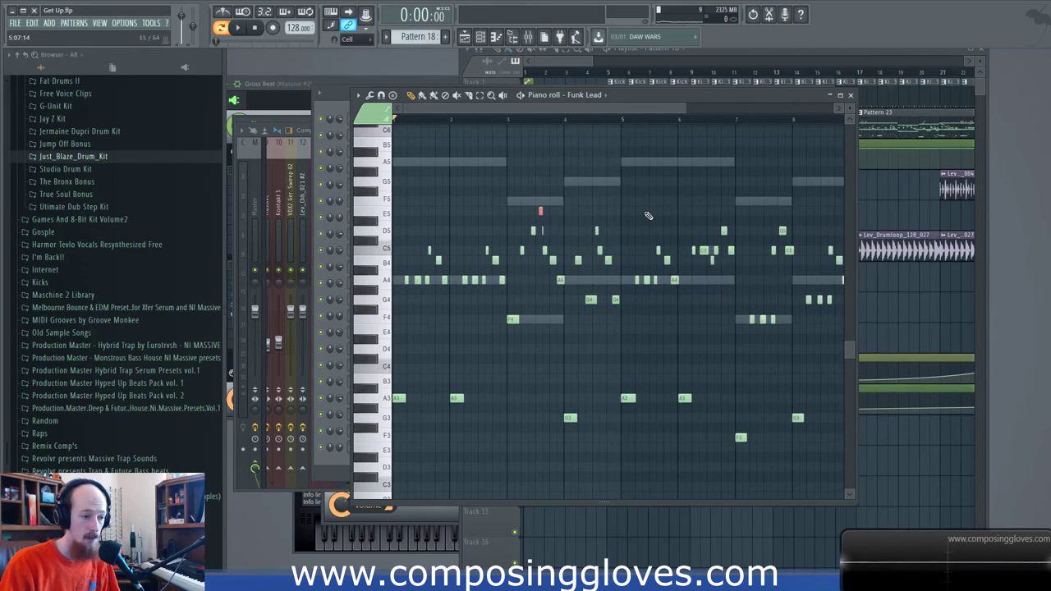
pyautogui.scroll(-2, 645, 218)
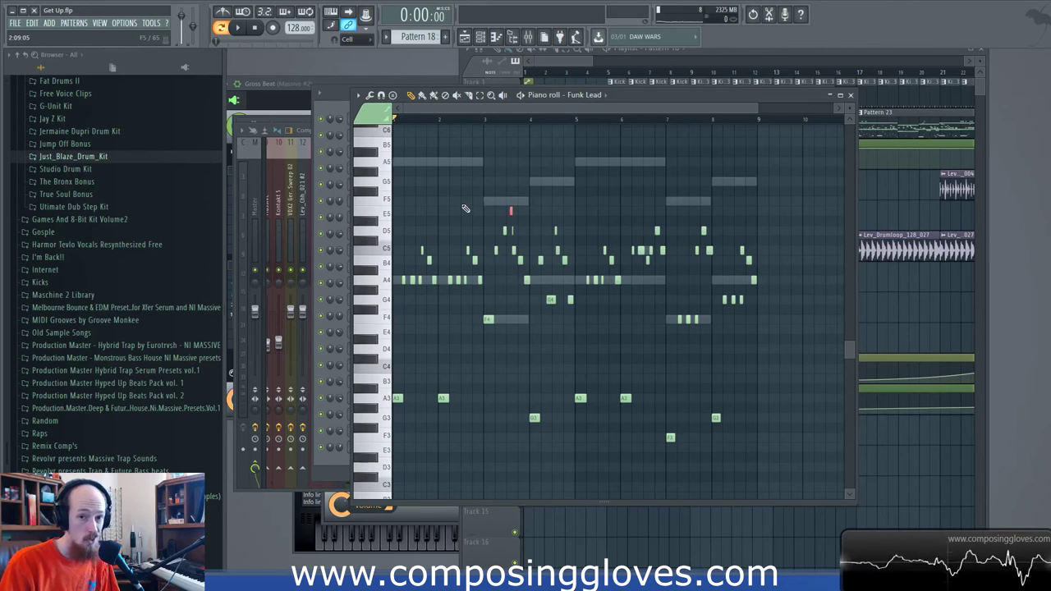
# Step: Select the low A3 at the start of bar 2 together with the A4 that follows it, and clear the selection
pyautogui.scroll(5, 465, 209)
pyautogui.moveTo(433, 287); pyautogui.dragTo(617, 320)
pyautogui.hscroll(3, 617, 319)
pyautogui.moveTo(468, 316); pyautogui.dragTo(550, 476)
pyautogui.moveTo(547, 236); pyautogui.dragTo(512, 451)
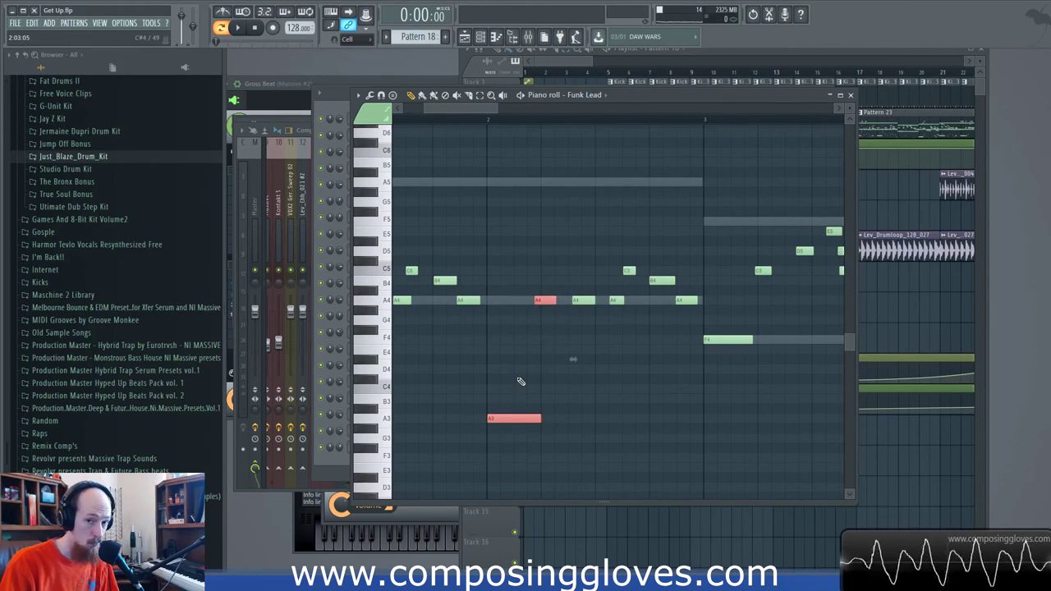
pyautogui.scroll(-5, 550, 346)
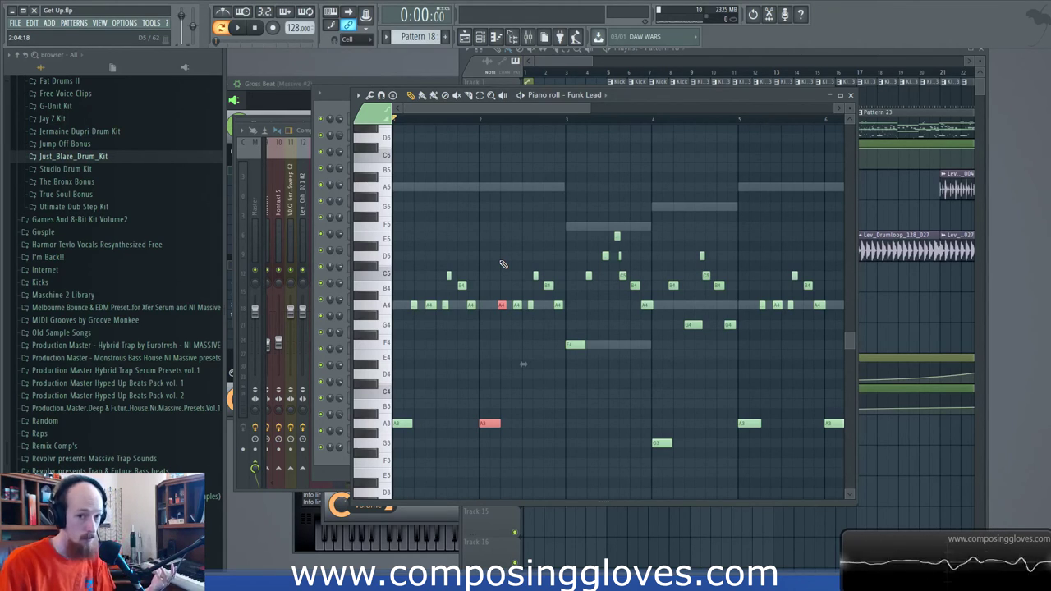
pyautogui.moveTo(496, 438); pyautogui.dragTo(503, 322)
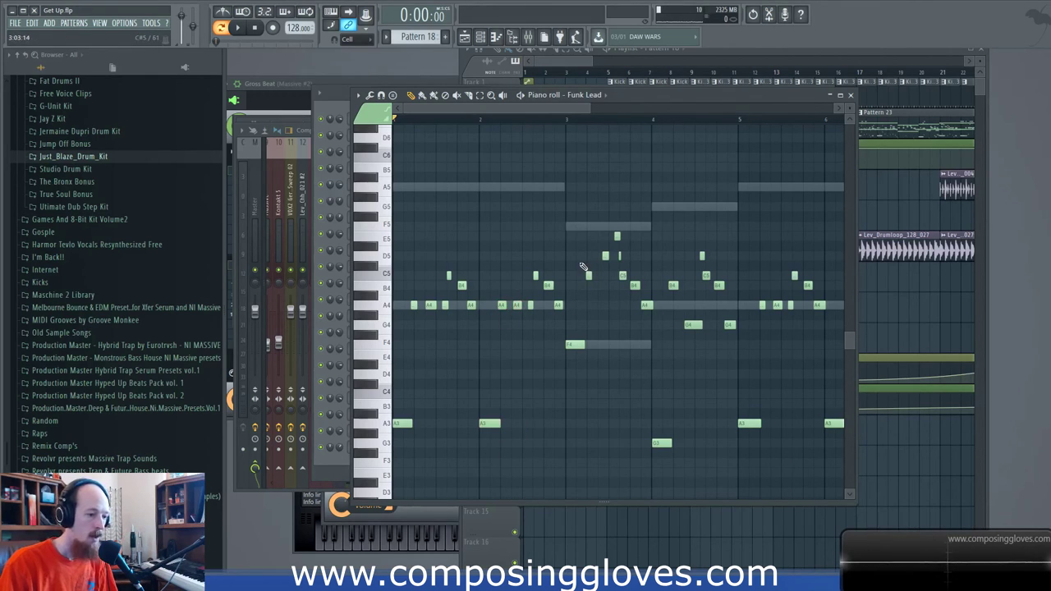
# Step: Select the descending run from E5 down to A4 in bar 3 and clear the selection
pyautogui.moveTo(498, 253); pyautogui.dragTo(566, 322)
pyautogui.scroll(2, 545, 312)
pyautogui.moveTo(495, 260); pyautogui.dragTo(611, 321)
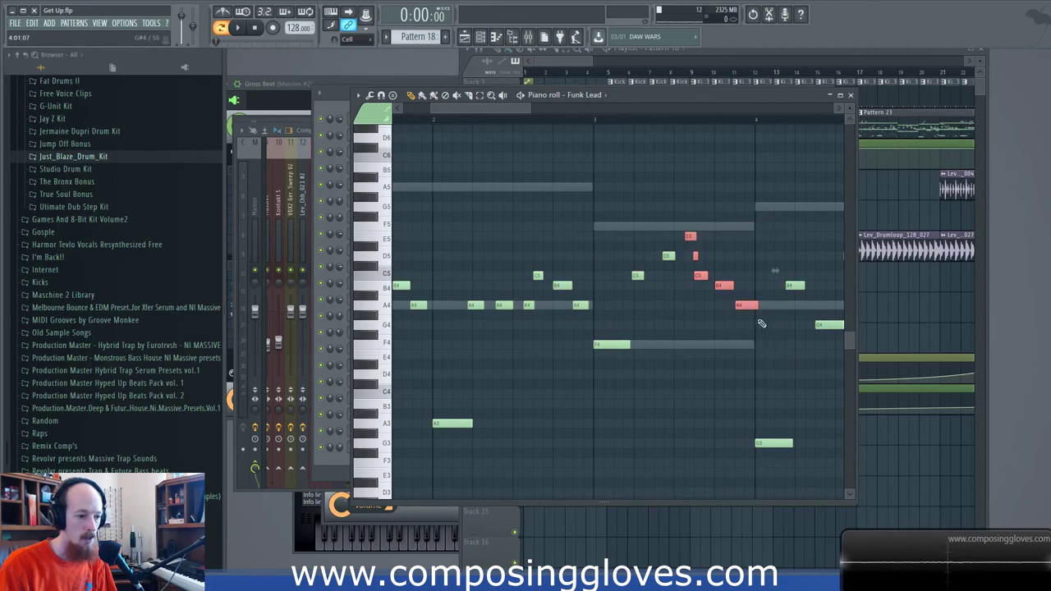
pyautogui.scroll(-3, 606, 353)
pyautogui.moveTo(584, 474); pyautogui.dragTo(648, 362)
pyautogui.click(619, 369)
pyautogui.scroll(1, 528, 342)
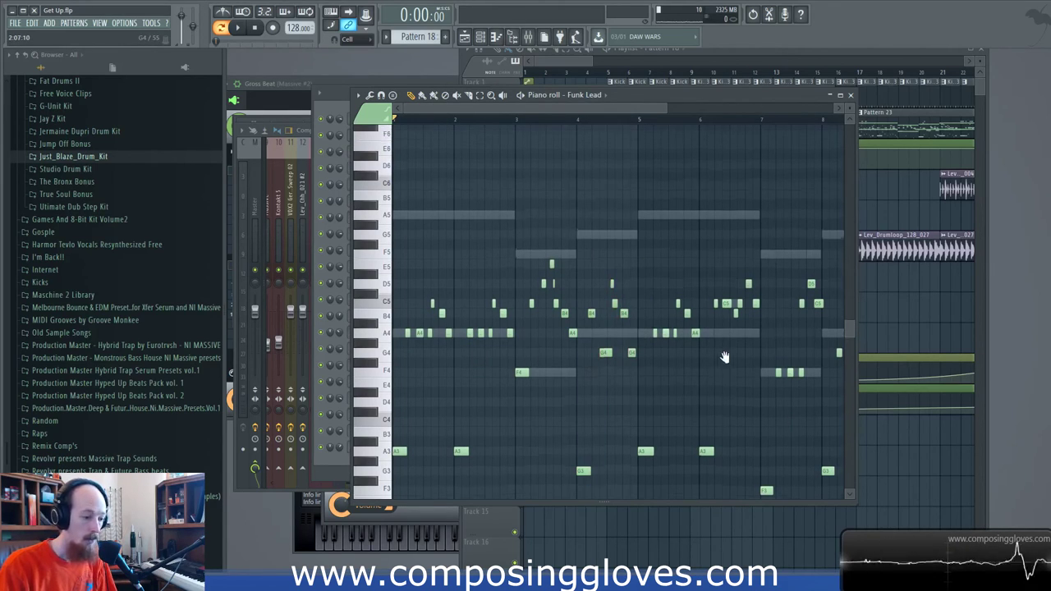
# Step: Select the E5 peak note in bar 3, followed by all D5 notes in the pattern
pyautogui.scroll(-3, 649, 364)
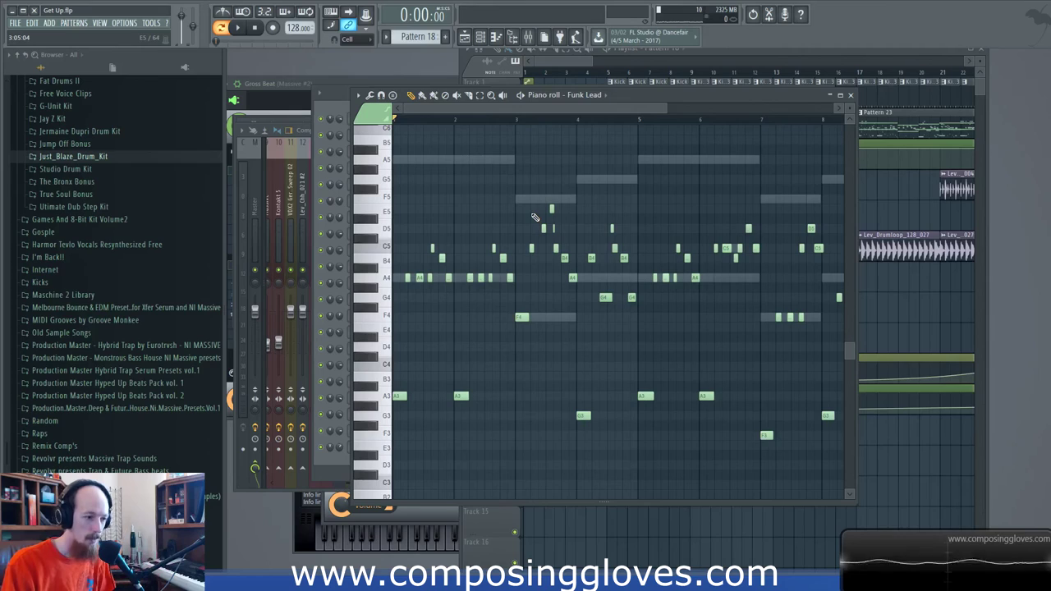
pyautogui.moveTo(523, 196); pyautogui.dragTo(589, 224)
pyautogui.moveTo(500, 174); pyautogui.dragTo(585, 214)
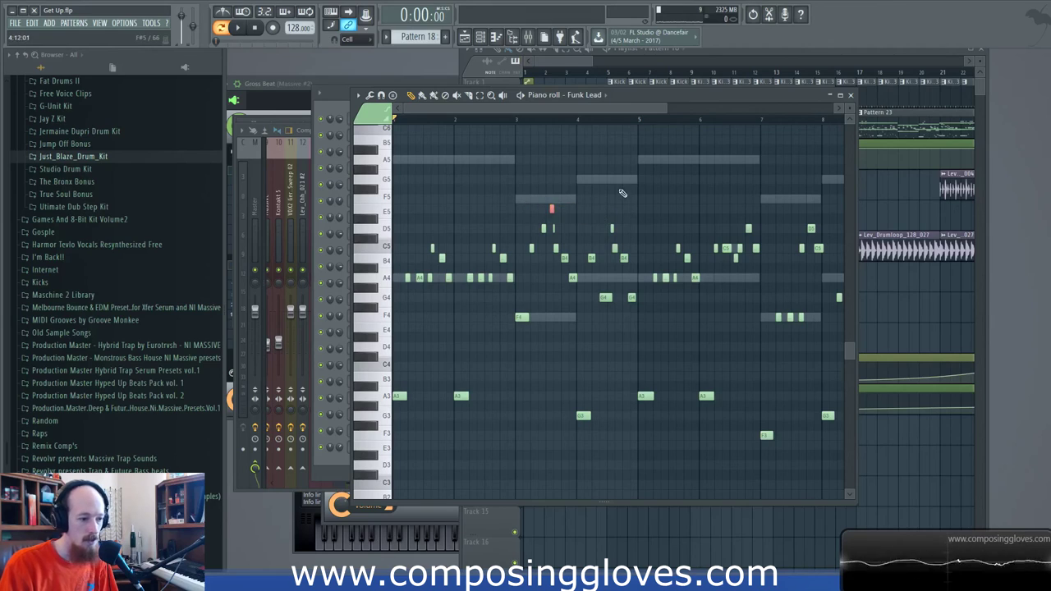
pyautogui.scroll(-2, 501, 202)
pyautogui.moveTo(467, 200); pyautogui.dragTo(569, 224)
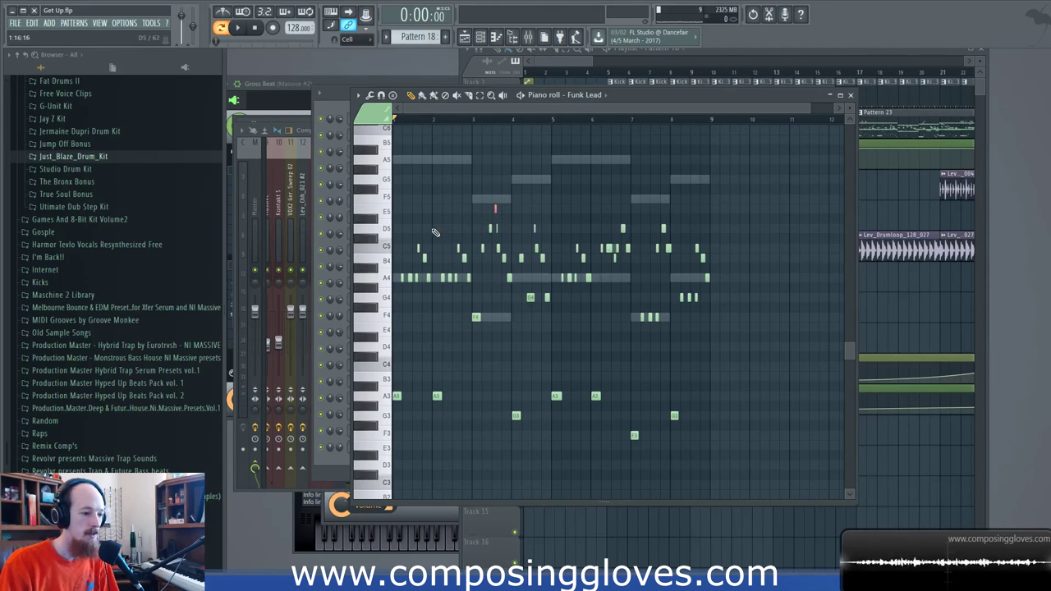
pyautogui.click(384, 231)
pyautogui.click(384, 232)
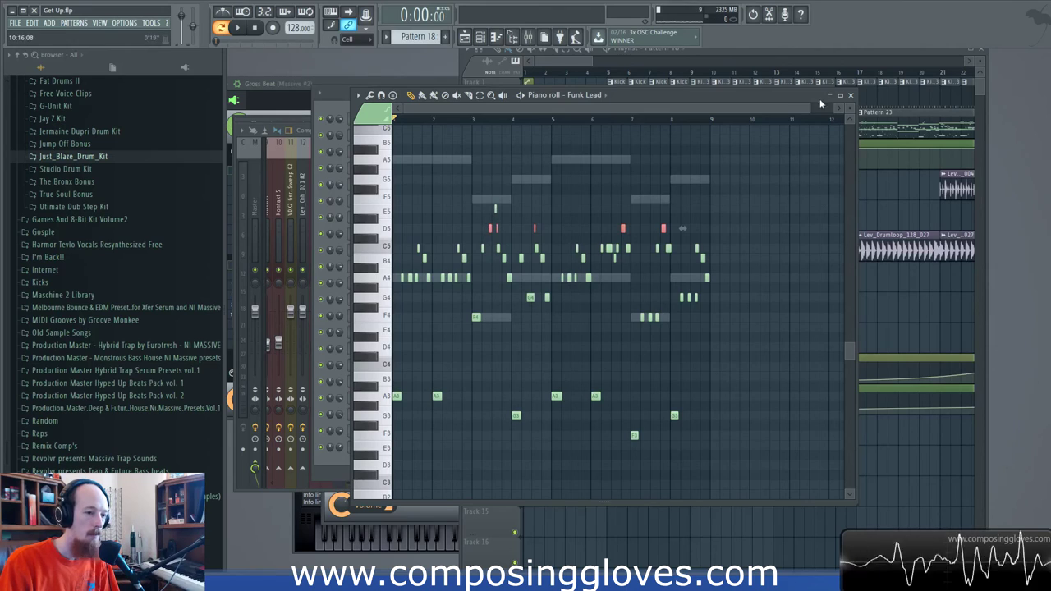
# Step: Select every note below the E5 peak across the whole pattern and clear the selection
pyautogui.moveTo(746, 211); pyautogui.dragTo(394, 500)
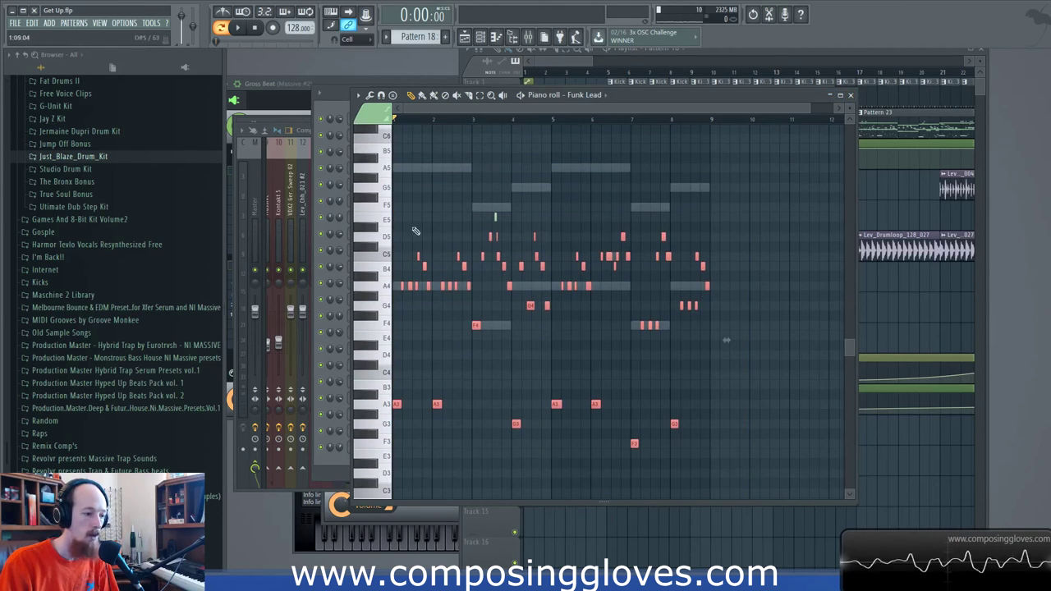
pyautogui.moveTo(399, 206); pyautogui.dragTo(854, 438)
pyautogui.click(722, 373)
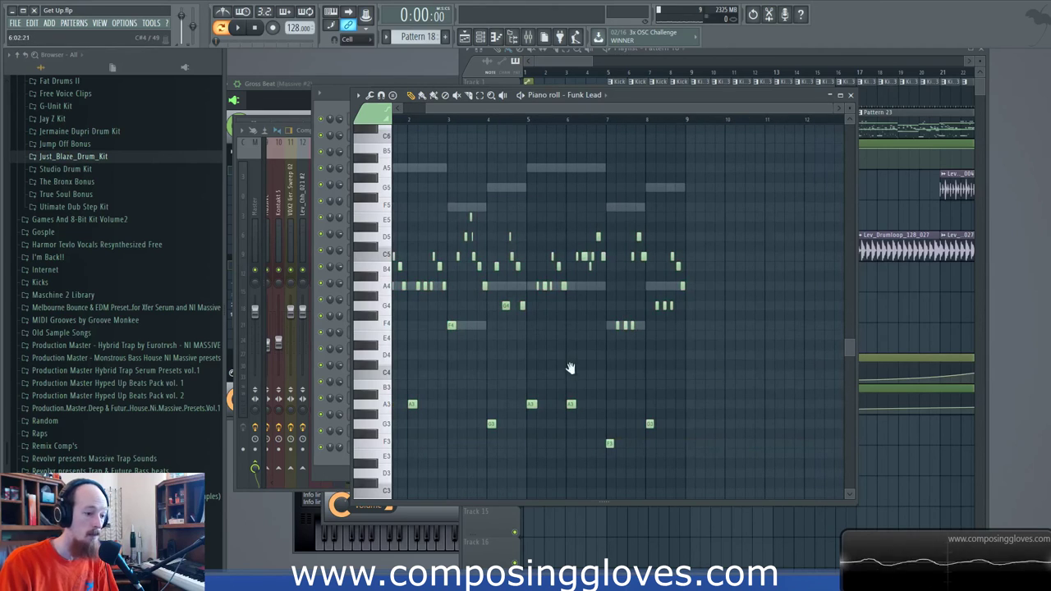
# Step: Open the Lead channel's notes for Pattern 22 in the piano roll and frame bars 5 to 8
pyautogui.hscroll(-1, 571, 369)
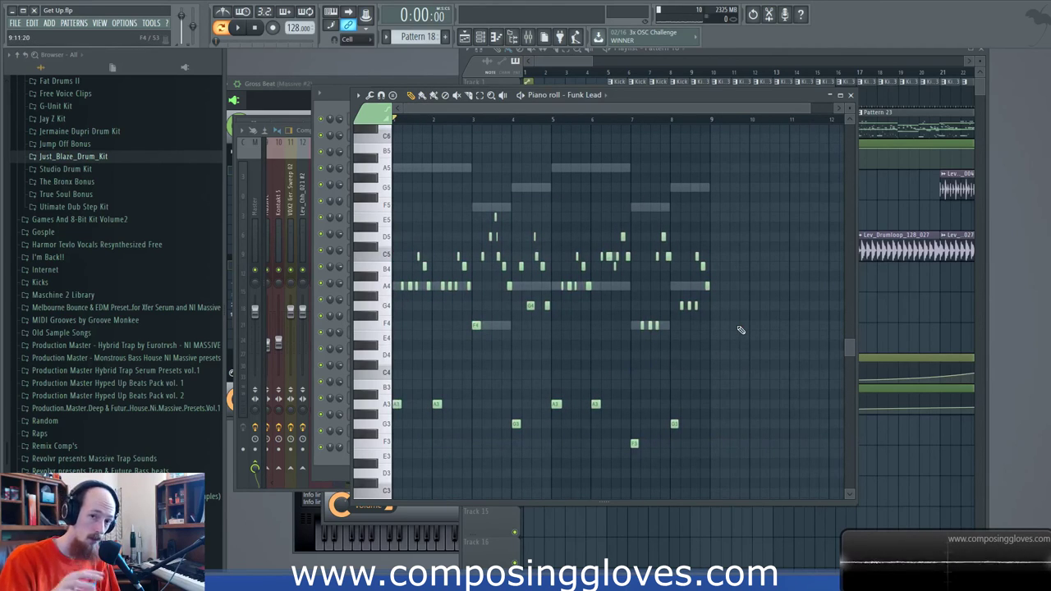
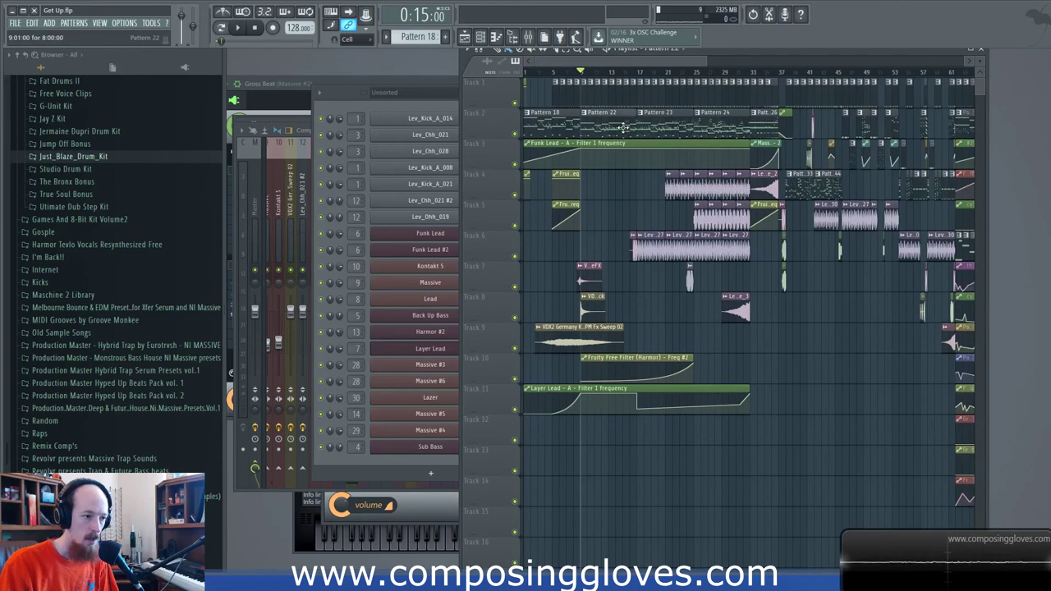
pyautogui.click(397, 105)
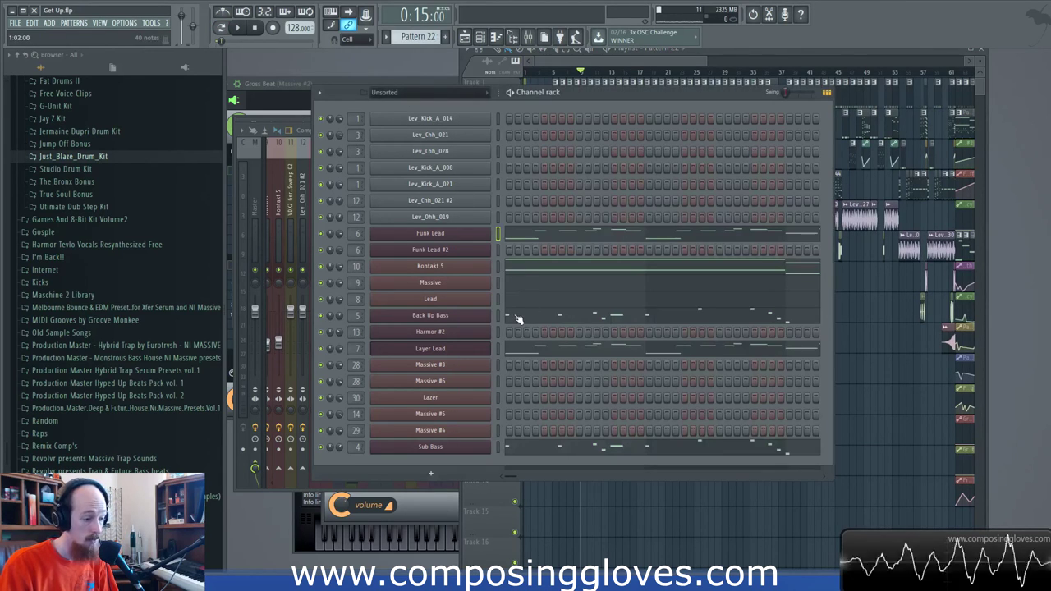
pyautogui.click(557, 300)
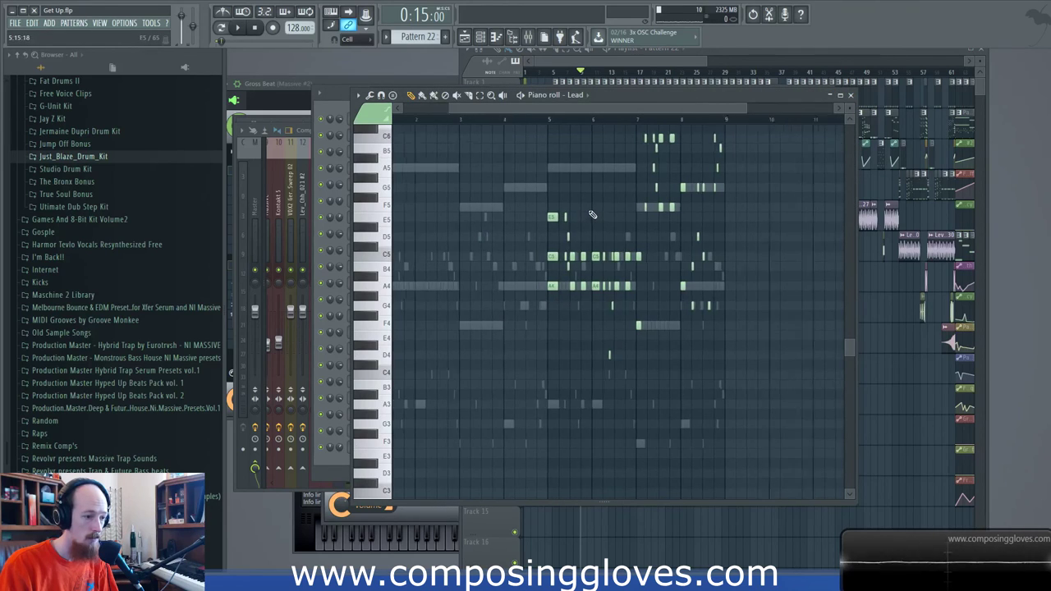
pyautogui.keyDown('ctrl'); pyautogui.scroll(4, 503, 316); pyautogui.keyUp('ctrl')
pyautogui.scroll(3, 550, 281)
pyautogui.keyDown('ctrl'); pyautogui.scroll(-2, 550, 282); pyautogui.keyUp('ctrl')
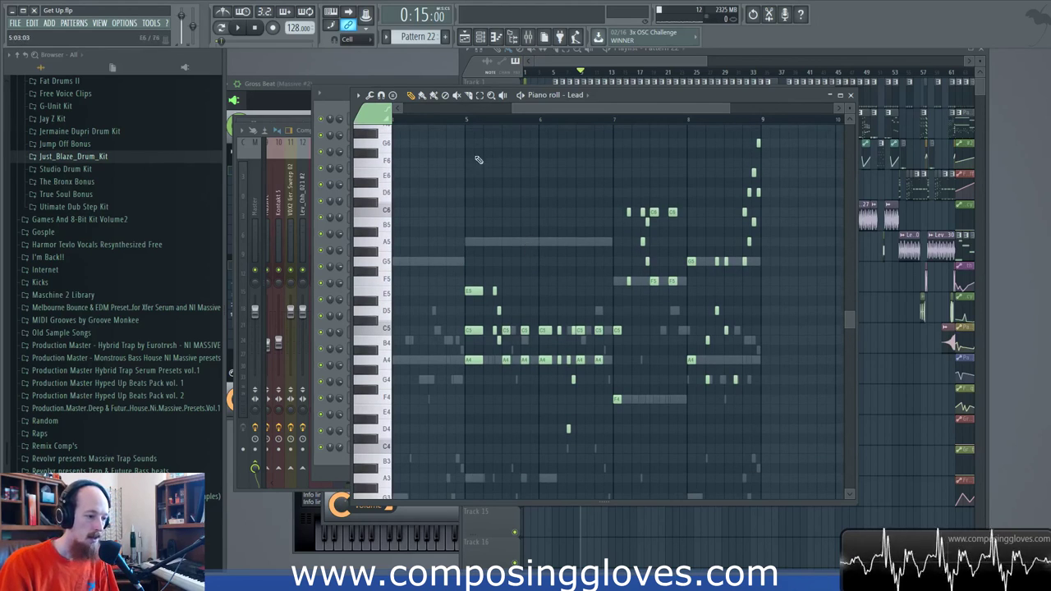
# Step: Select the Lead notes in bars 5 and 6 up to the start of bar 7, and audition Pattern 22 in pattern mode
pyautogui.moveTo(465, 157); pyautogui.dragTo(779, 383)
pyautogui.click(522, 239)
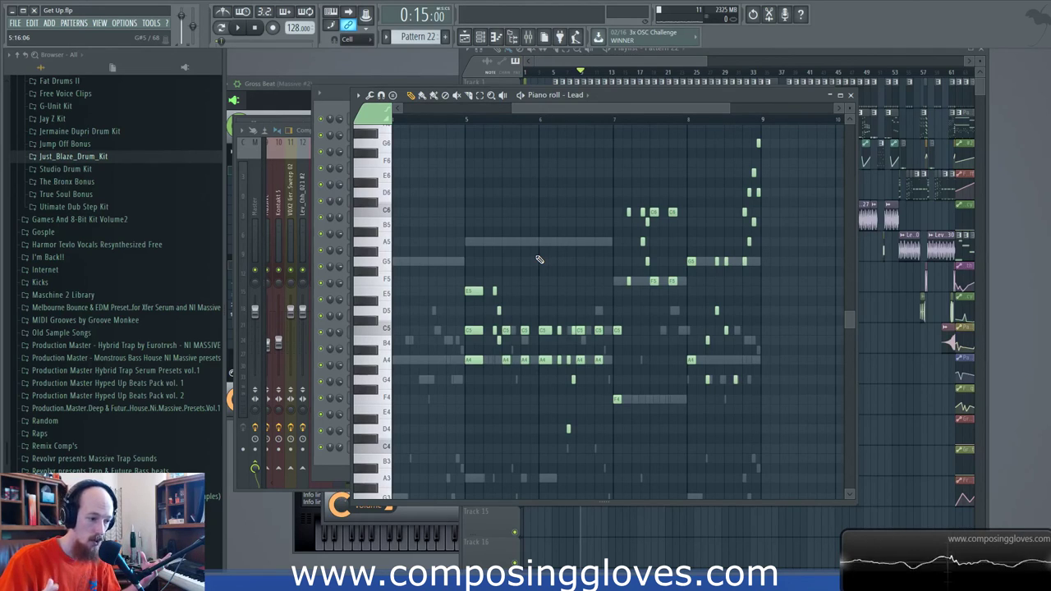
pyautogui.moveTo(455, 269); pyautogui.dragTo(645, 420)
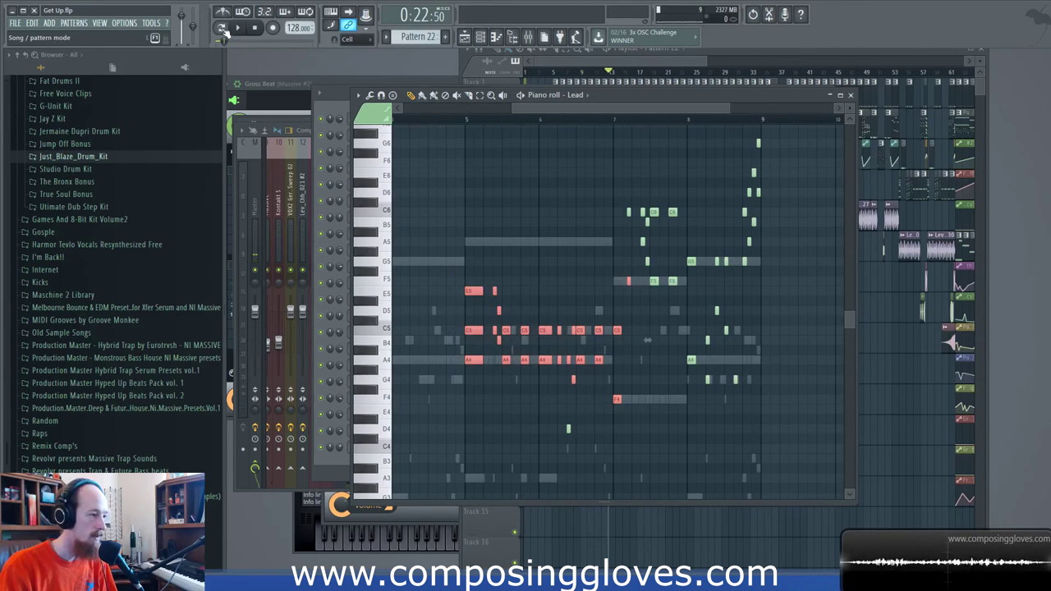
pyautogui.click(220, 27)
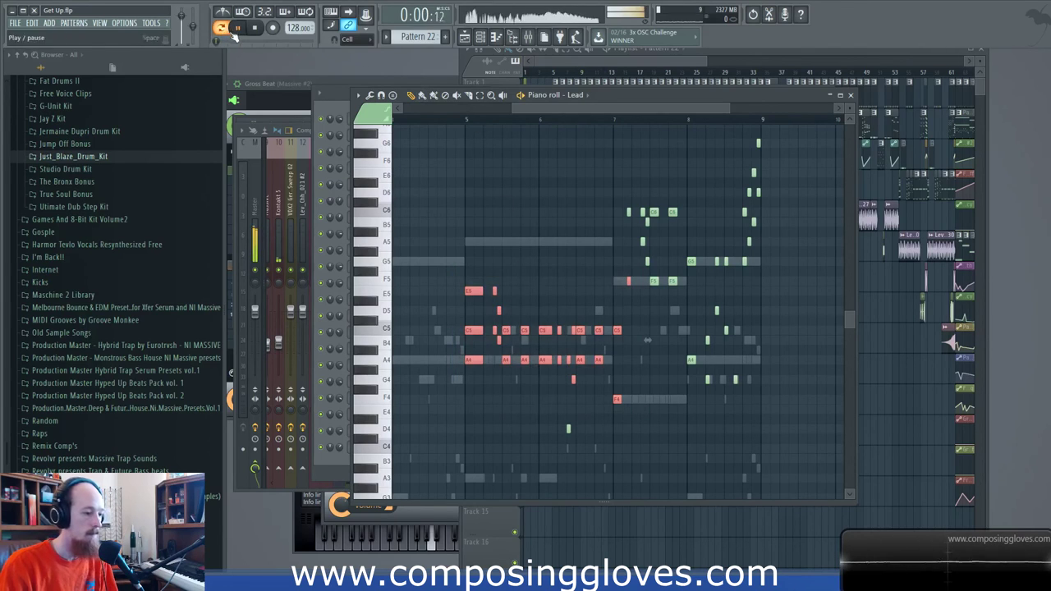
pyautogui.press('space')
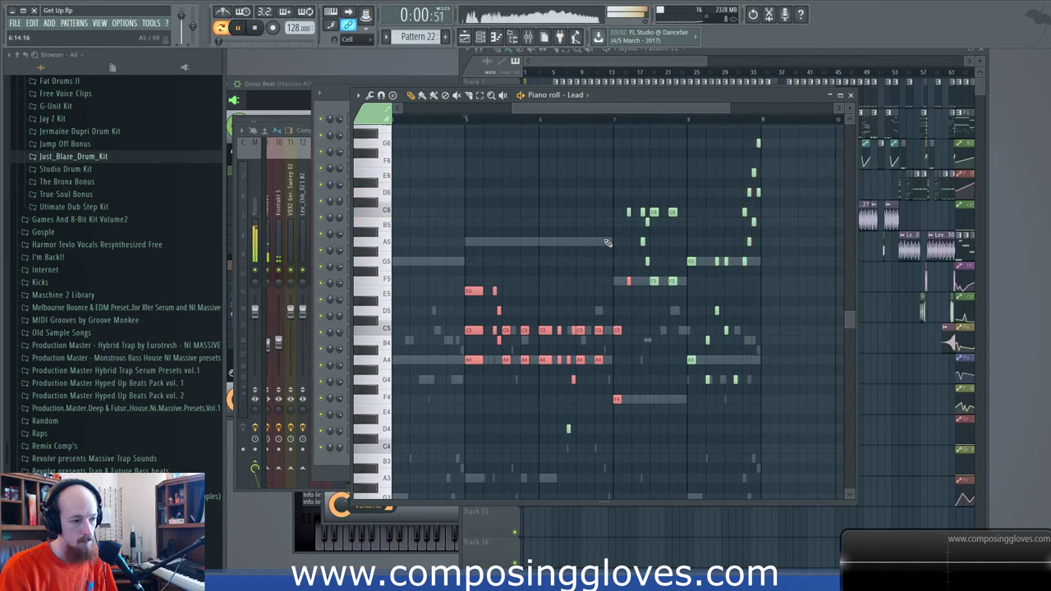
pyautogui.press('space')
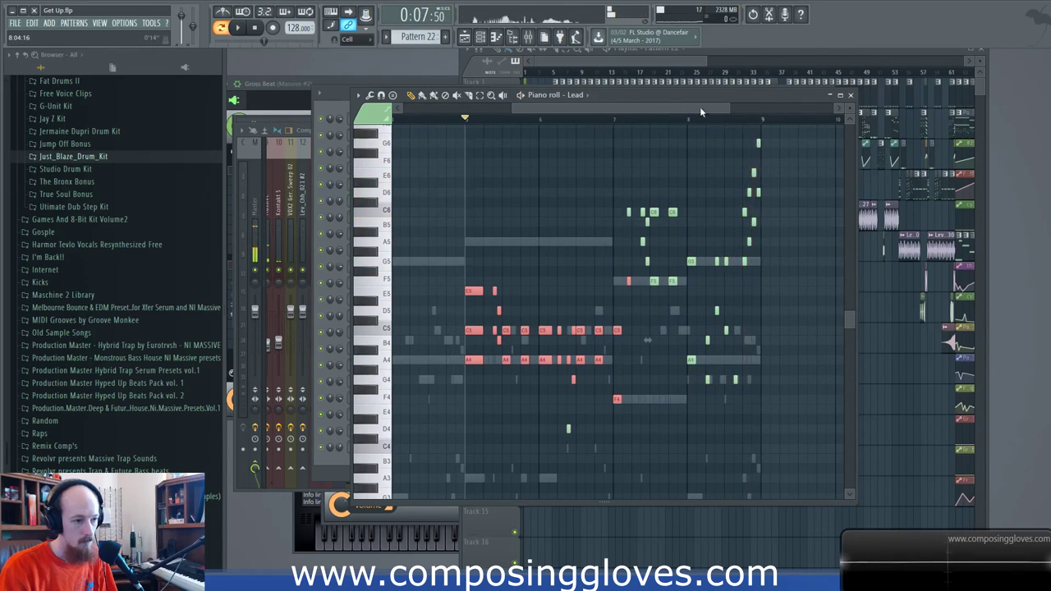
# Step: Open the Lead notes of Pattern 23 in the piano roll and examine the melody through bar 8
pyautogui.click(692, 63)
pyautogui.doubleClick(662, 132)
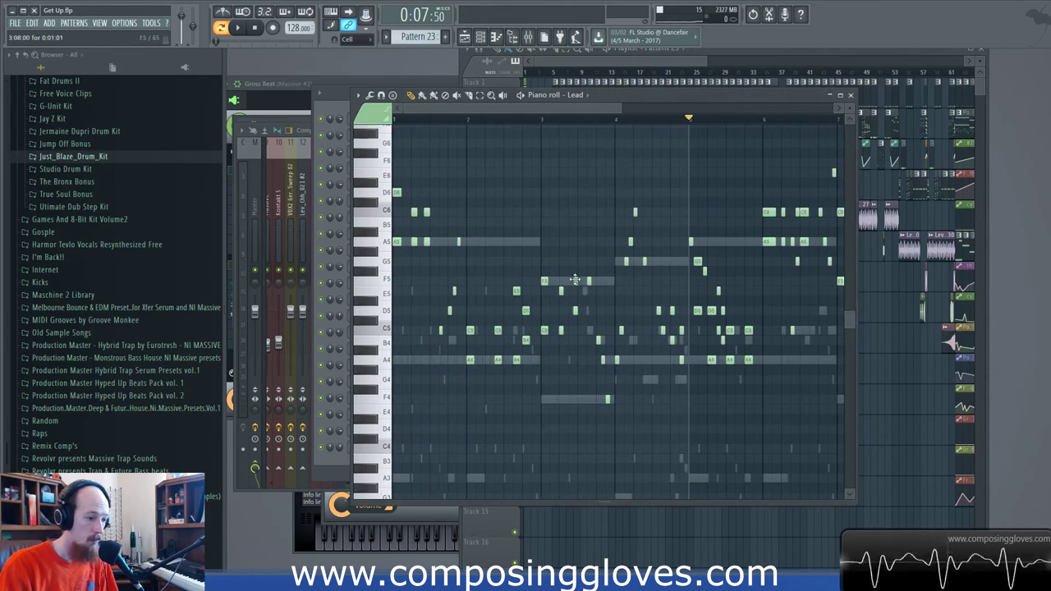
pyautogui.scroll(3, 571, 267)
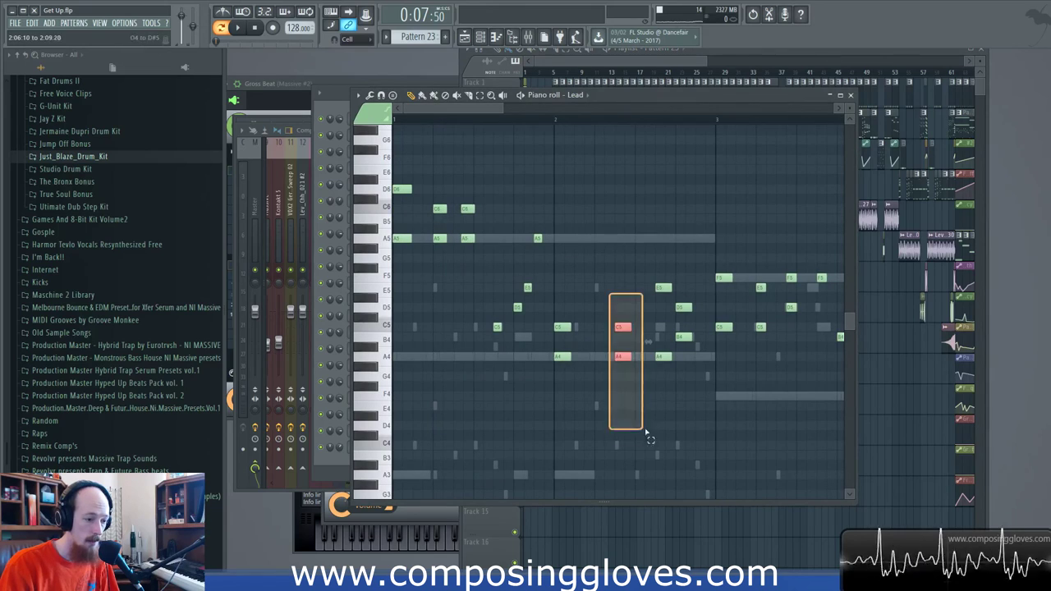
pyautogui.scroll(-2, 576, 197)
pyautogui.scroll(-3, 577, 197)
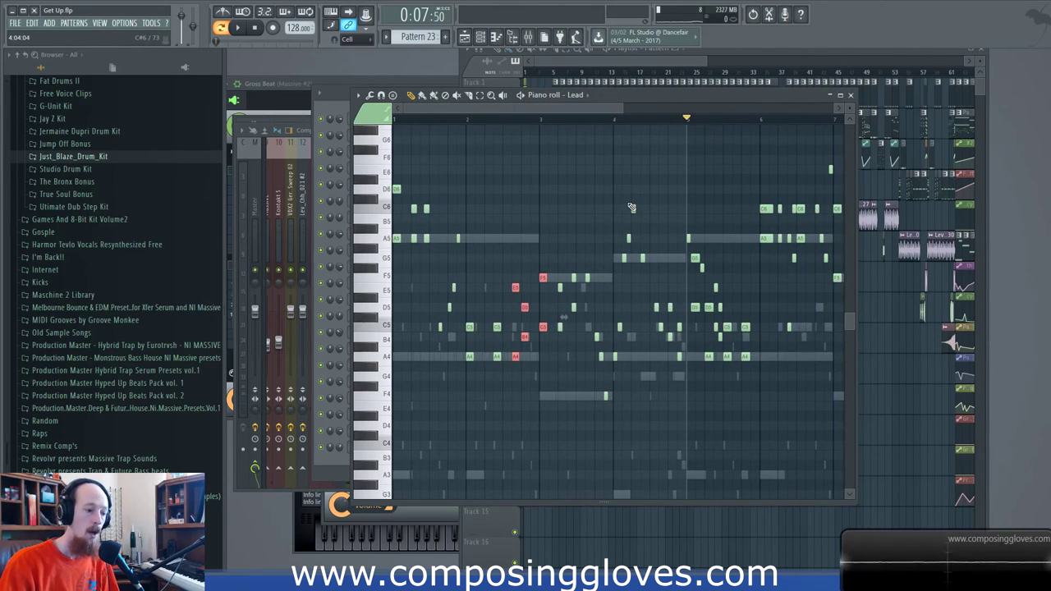
pyautogui.scroll(-5, 705, 235)
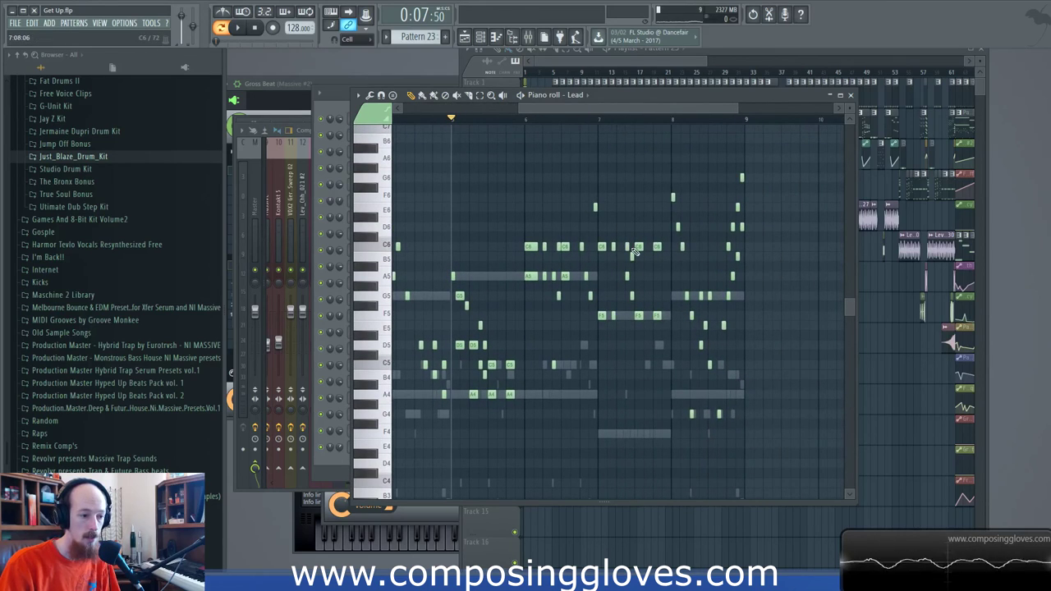
# Step: Return to the playlist, select the clips on Tracks 2 to 4 from Pattern 22 onwards, and clear the selection
pyautogui.click(850, 95)
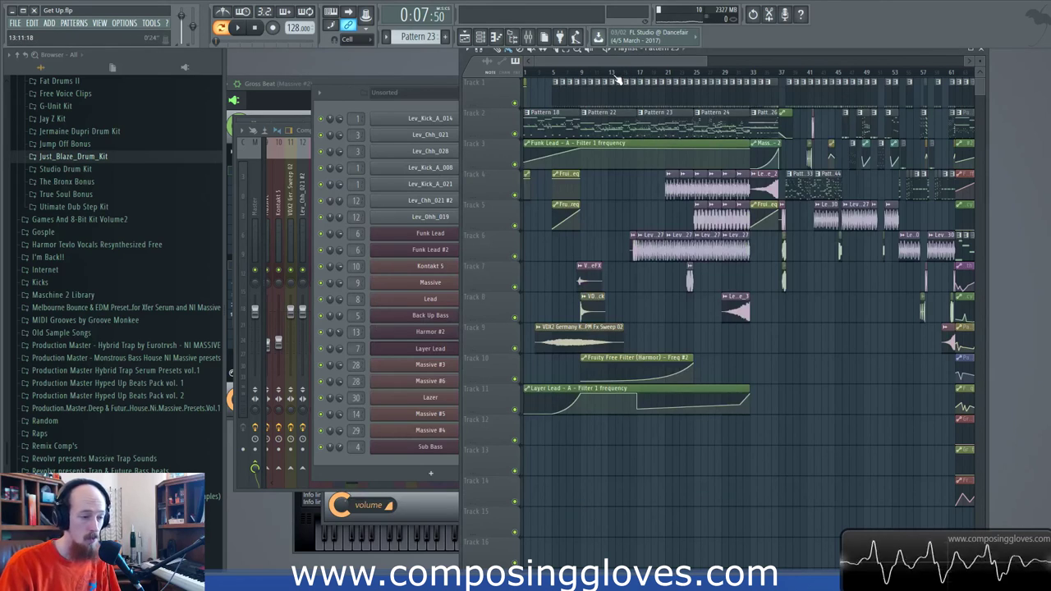
pyautogui.moveTo(598, 124); pyautogui.dragTo(829, 197)
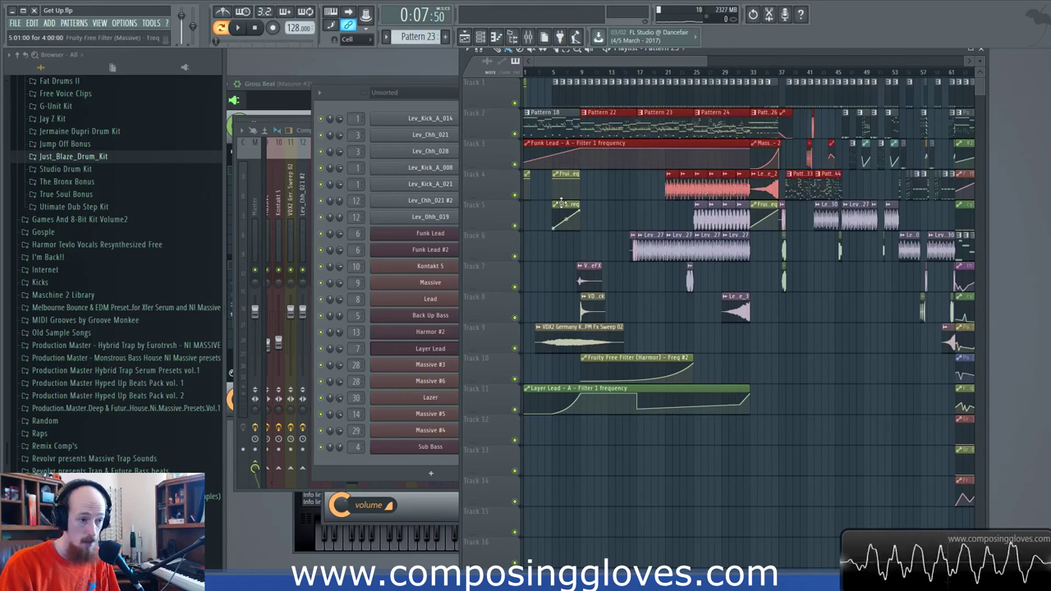
pyautogui.click(602, 174)
# Step: Play the song from bar 9 with the playlist framed on Patterns 22 to 24
pyautogui.click(585, 75)
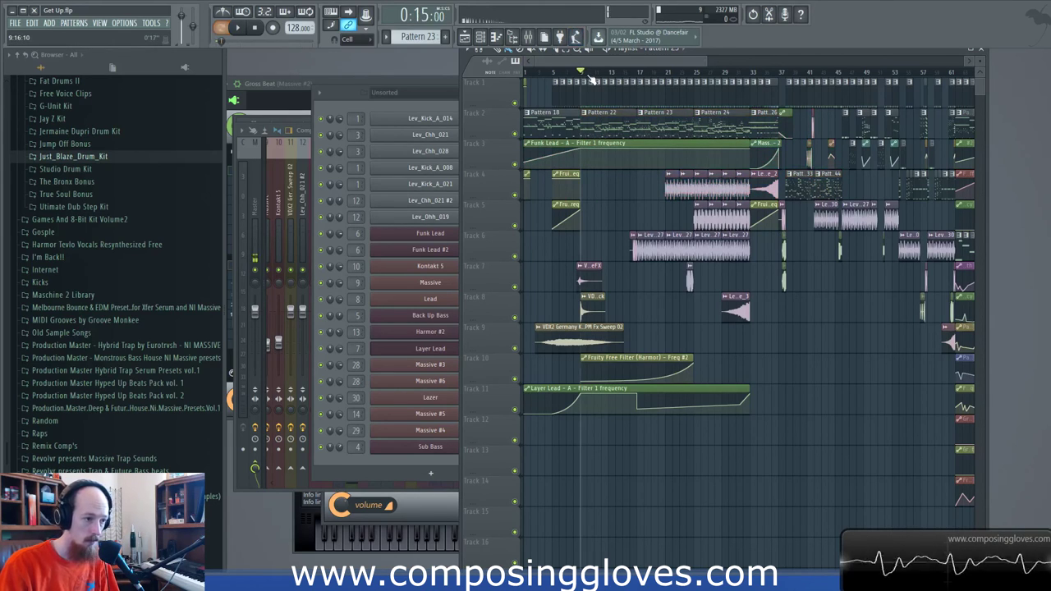
pyautogui.keyDown('ctrl'); pyautogui.scroll(3, 591, 235); pyautogui.keyUp('ctrl')
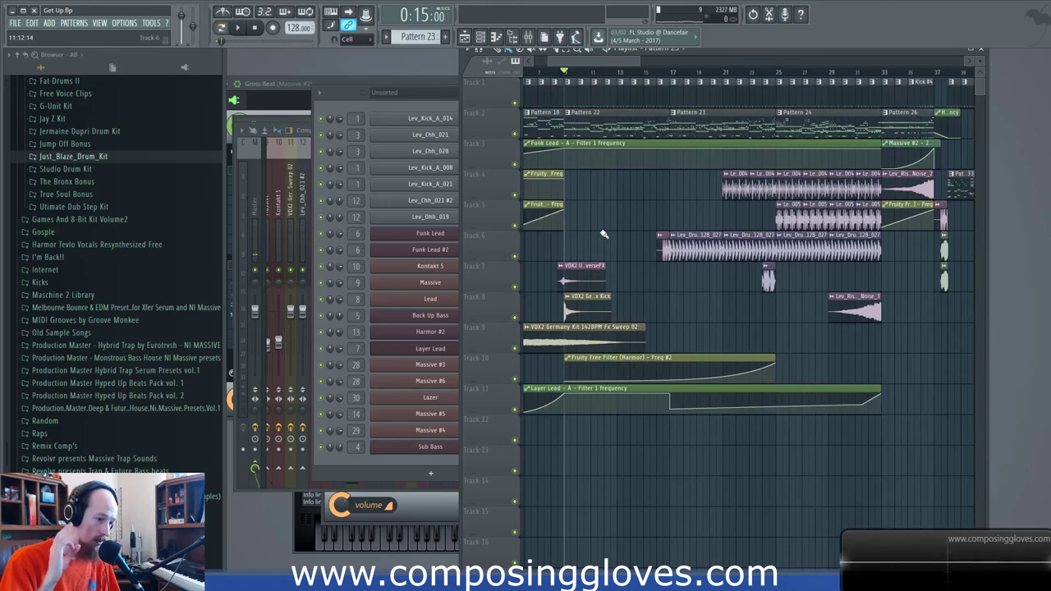
pyautogui.press('space')
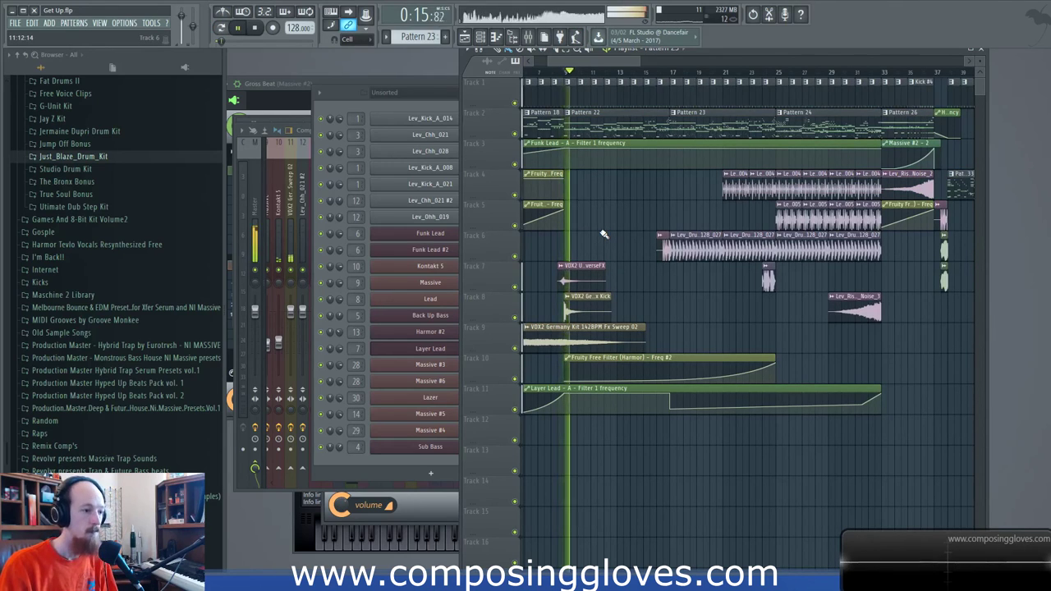
pyautogui.keyDown('ctrl'); pyautogui.scroll(1, 606, 214); pyautogui.keyUp('ctrl')
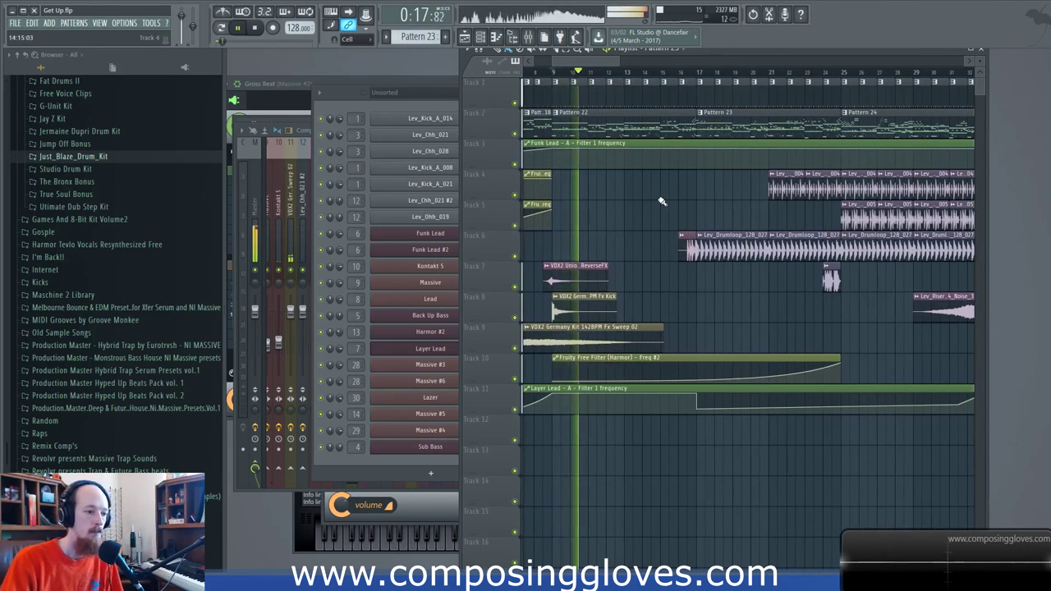
pyautogui.keyDown('ctrl'); pyautogui.scroll(1, 655, 188); pyautogui.keyUp('ctrl')
pyautogui.hscroll(1, 655, 188)
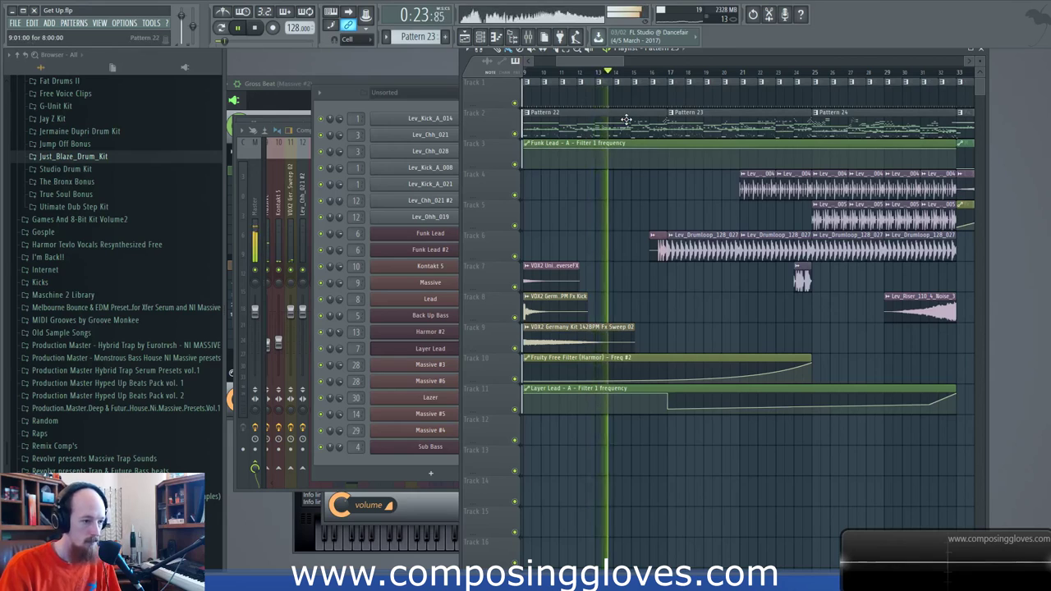
# Step: Open the Lead notes of Pattern 23 during playback and follow the melody to the end of bar 8
pyautogui.click(427, 103)
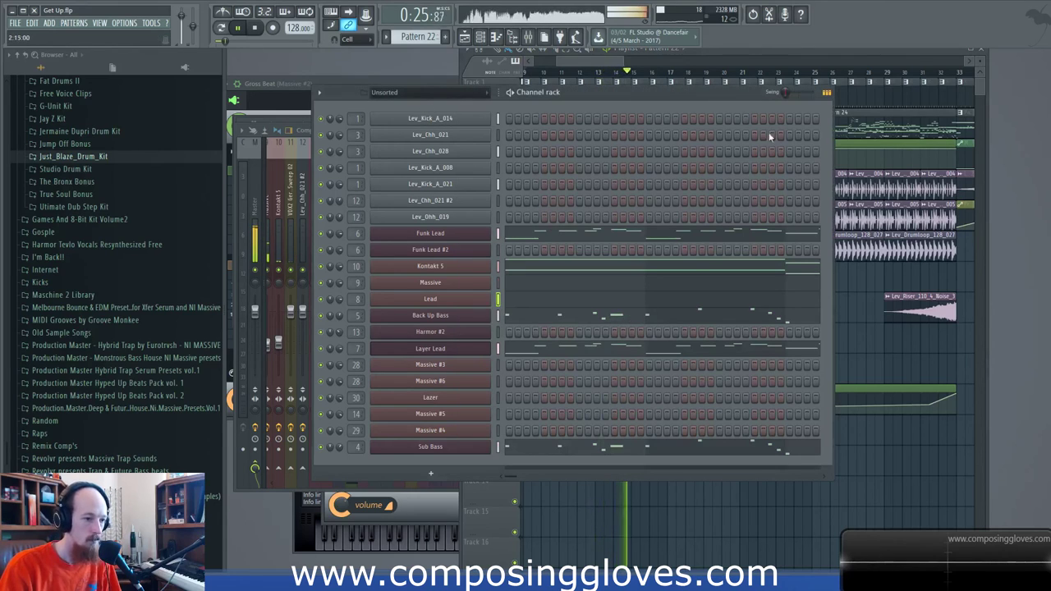
pyautogui.click(708, 86)
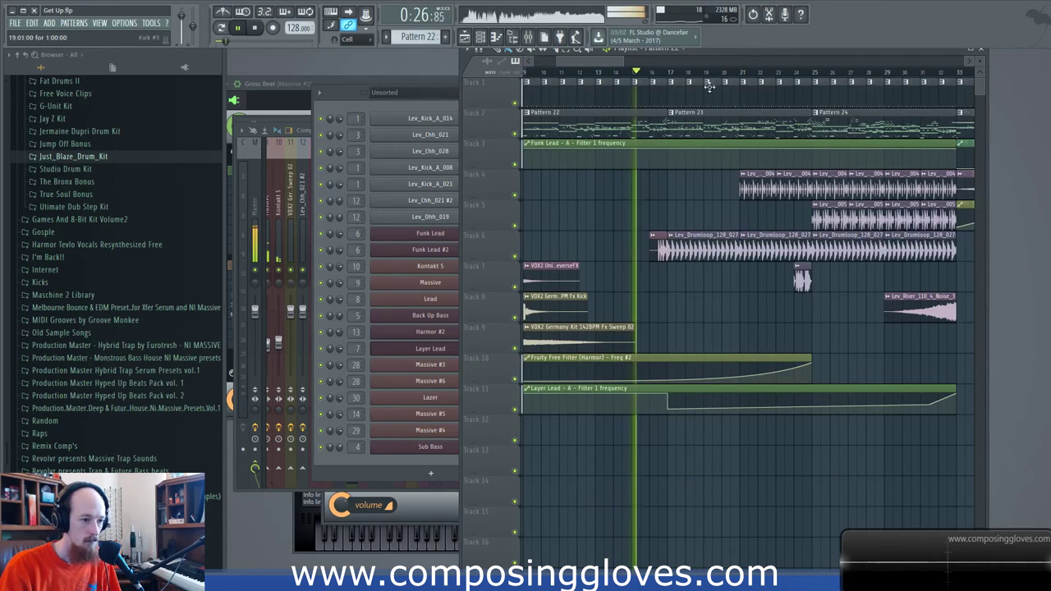
pyautogui.click(439, 102)
pyautogui.click(614, 304)
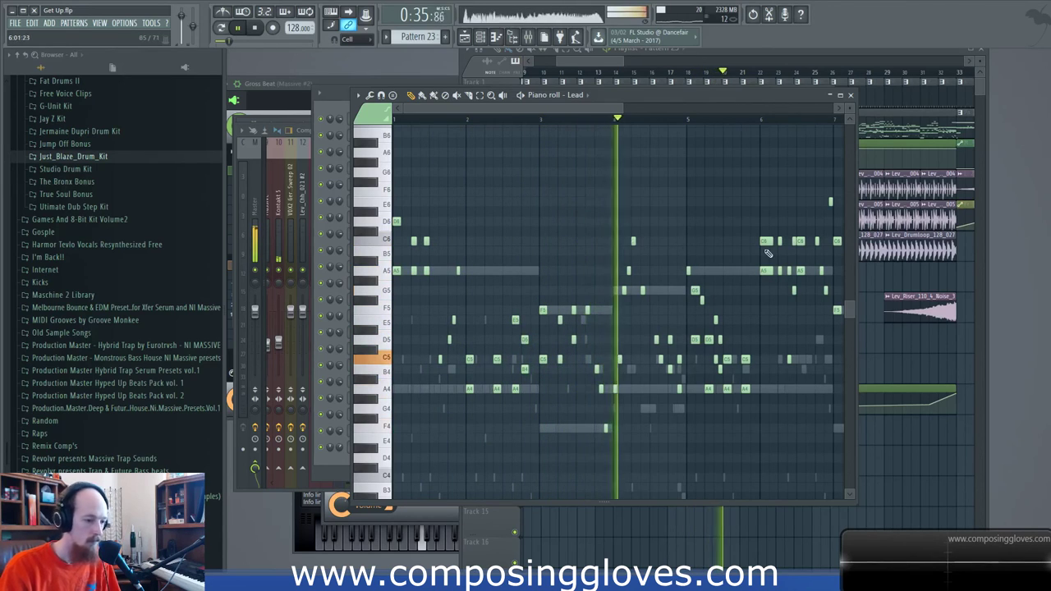
pyautogui.hscroll(2, 634, 222)
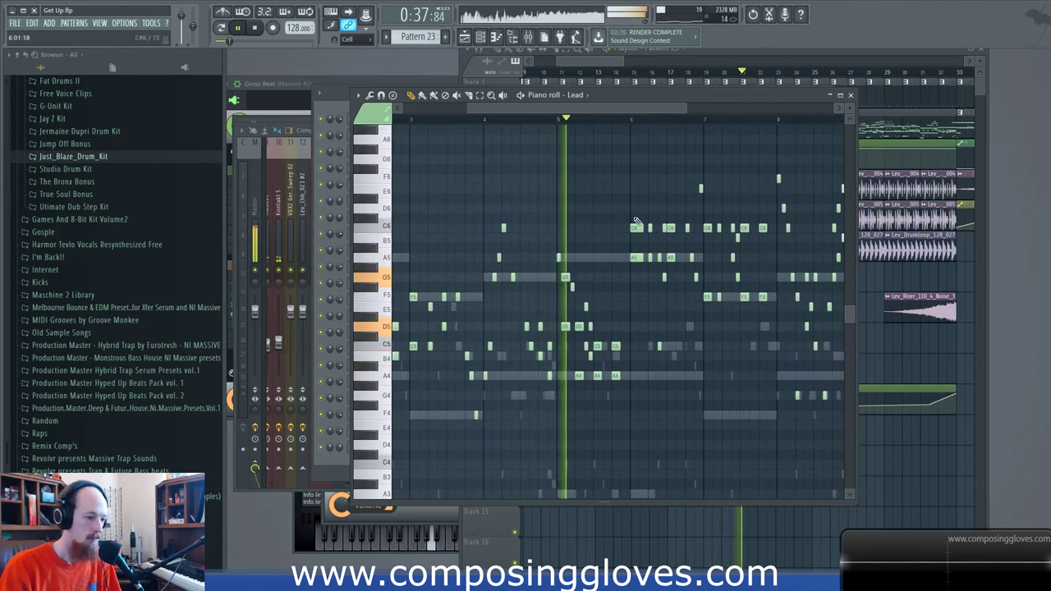
pyautogui.hscroll(2, 763, 233)
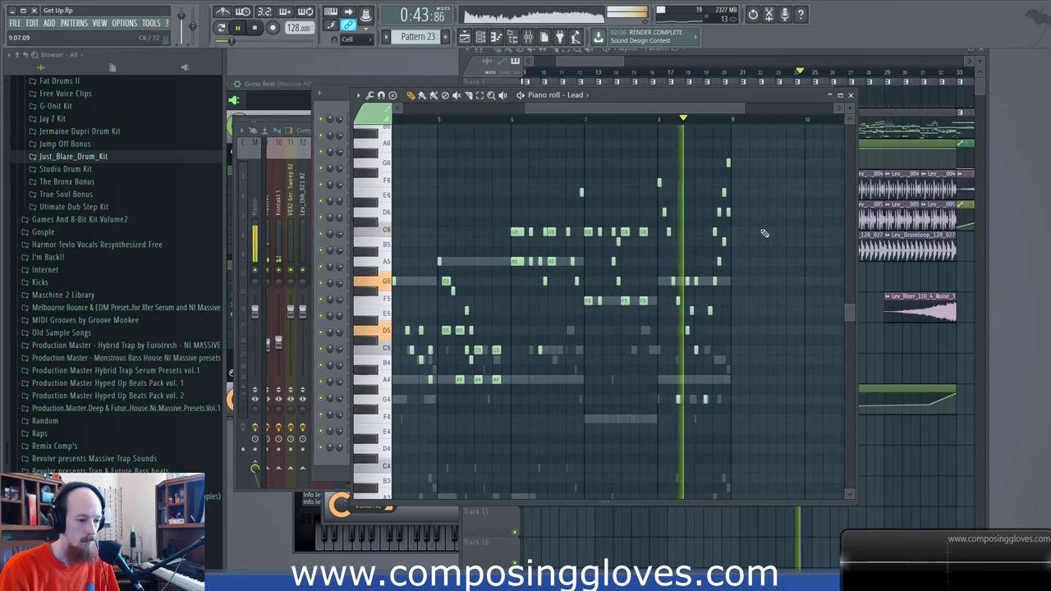
# Step: Open the Lead notes of Pattern 24 during playback and follow the melody to the end of bar 8
pyautogui.click(771, 50)
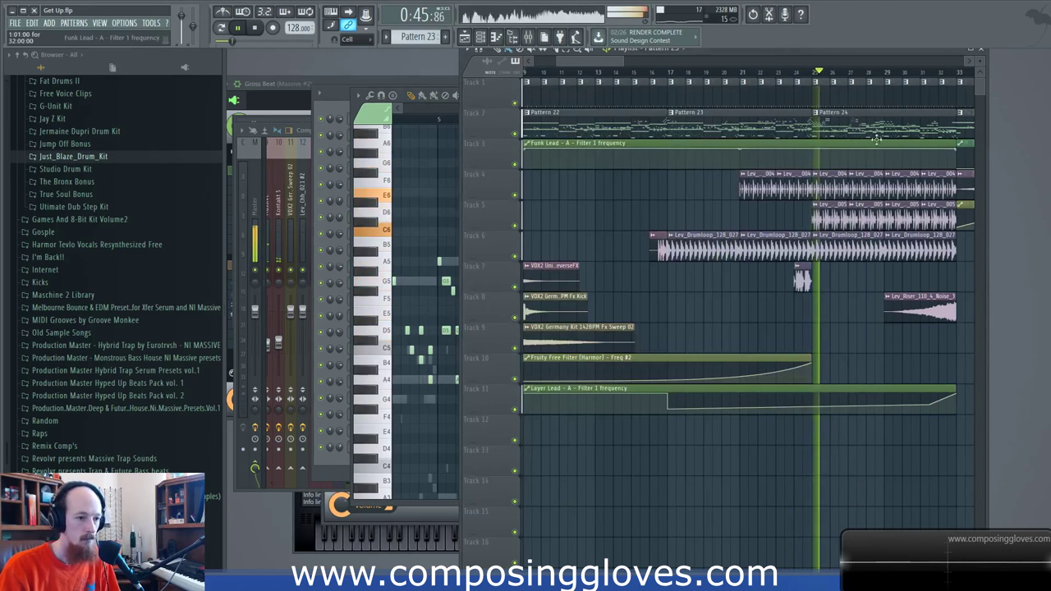
pyautogui.click(451, 121)
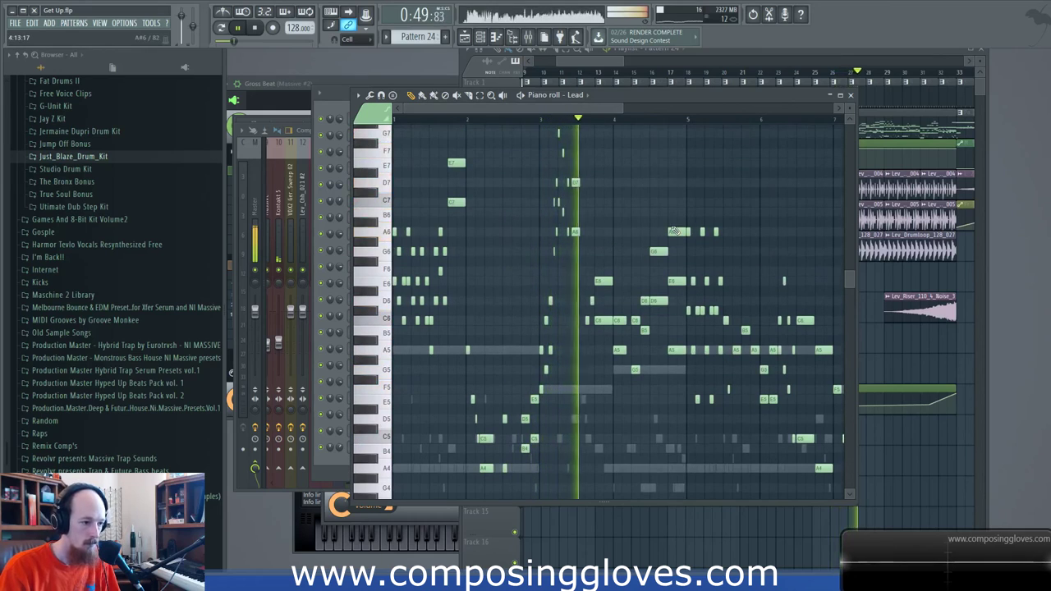
pyautogui.scroll(1, 640, 225)
pyautogui.hscroll(2, 671, 235)
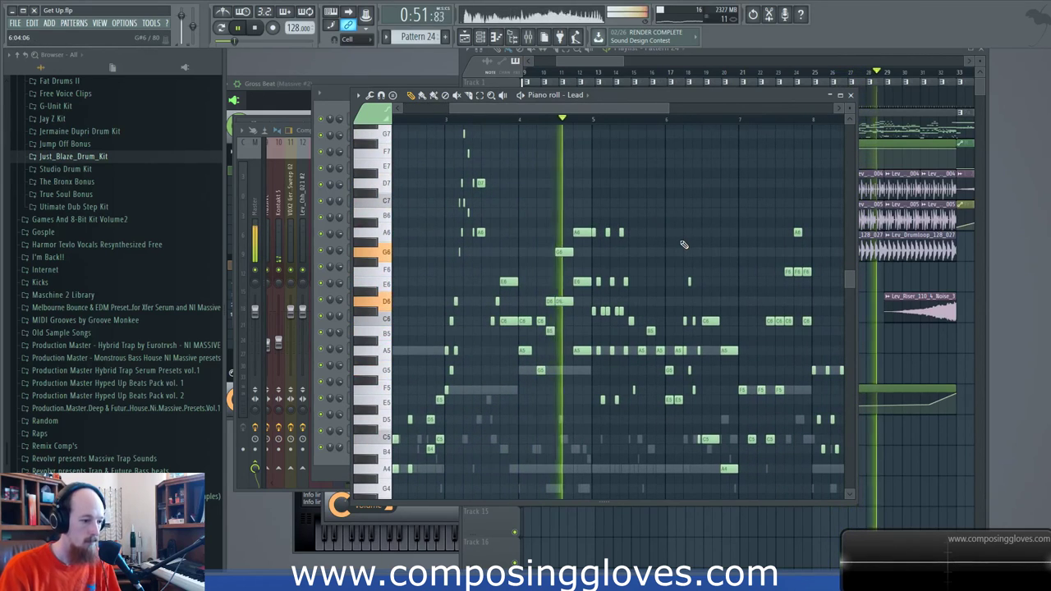
pyautogui.hscroll(4, 684, 245)
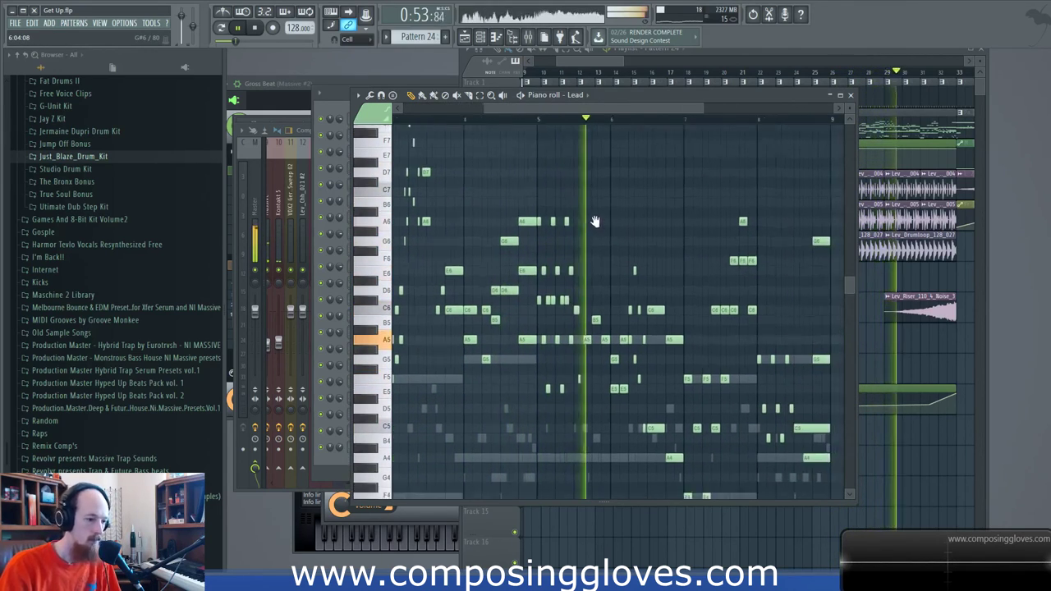
pyautogui.hscroll(2, 652, 266)
pyautogui.scroll(-1, 652, 265)
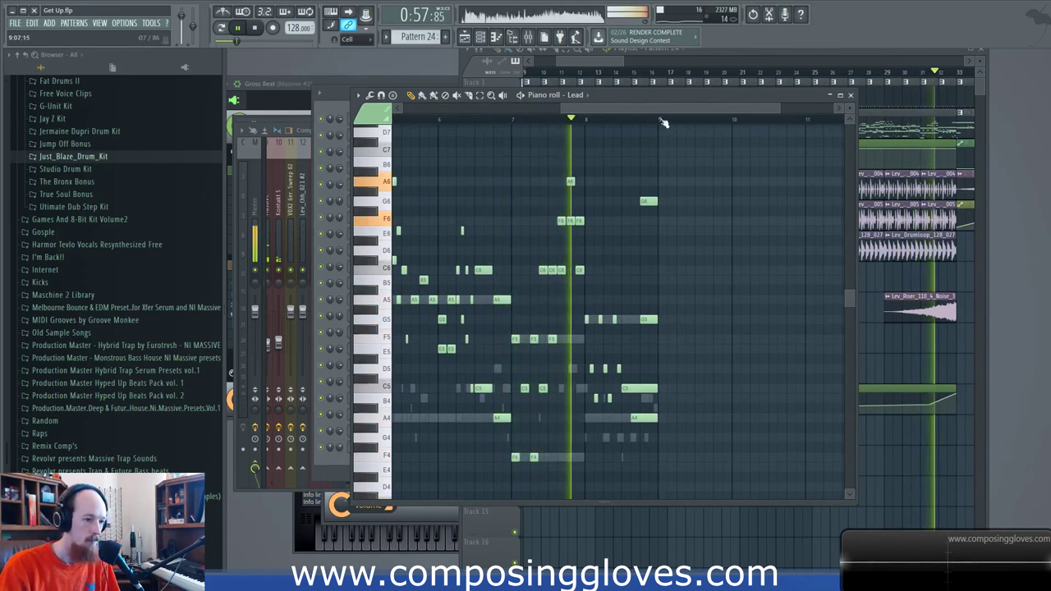
# Step: Stop playback in the playlist, select the section from bar 37 to bar 48, and clear the selection
pyautogui.moveTo(606, 60); pyautogui.dragTo(669, 62)
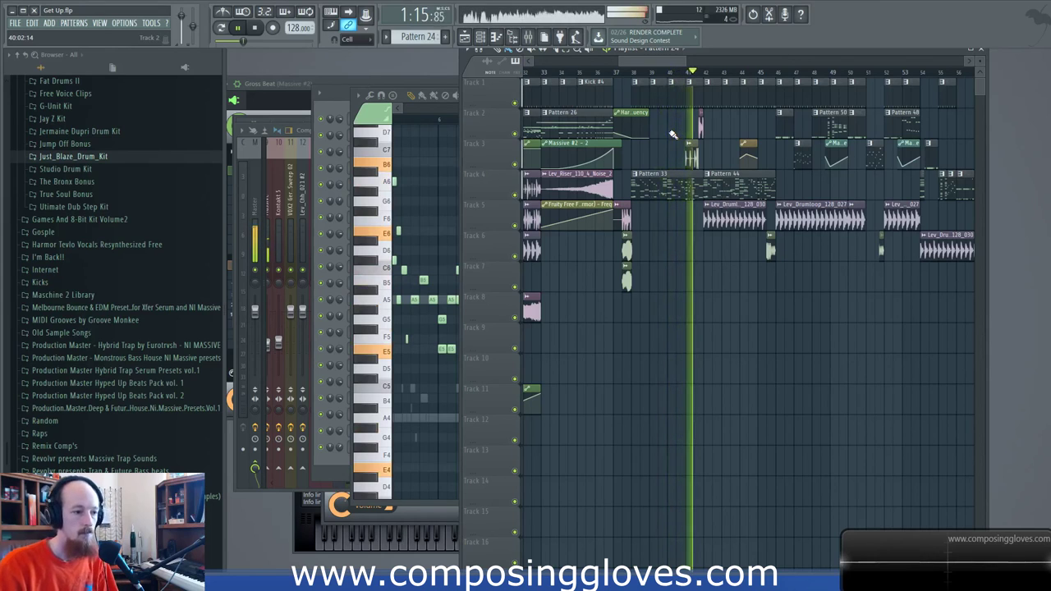
pyautogui.press('space')
pyautogui.hscroll(-2, 657, 129)
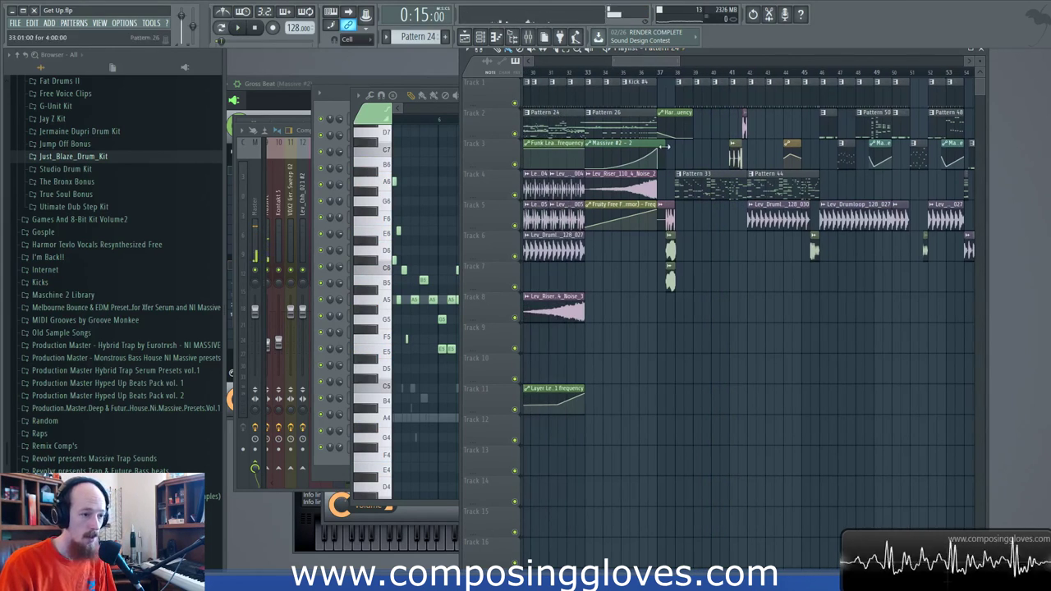
pyautogui.moveTo(677, 74); pyautogui.dragTo(863, 73)
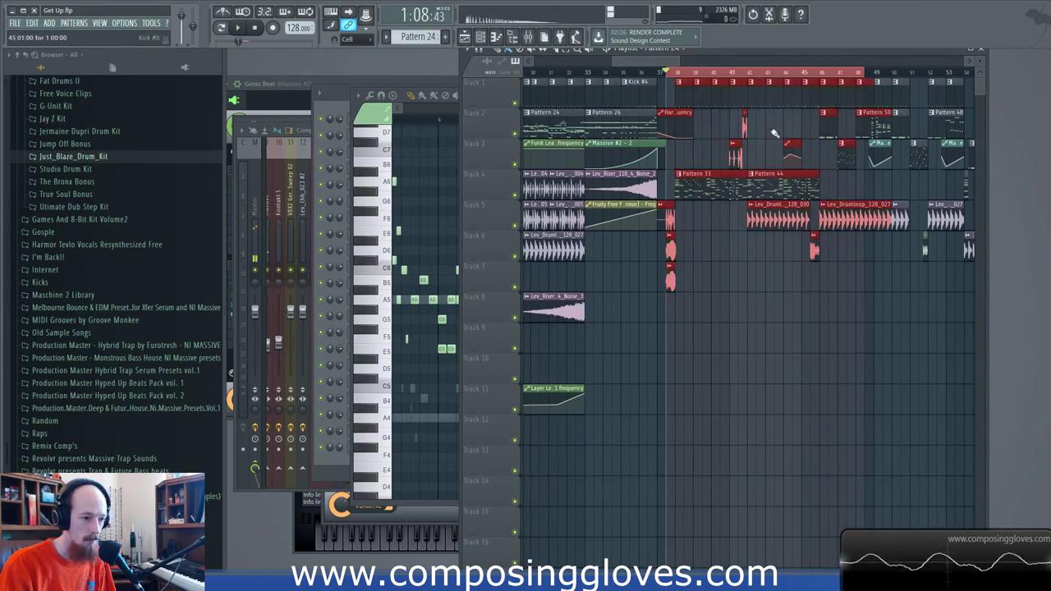
pyautogui.click(714, 173)
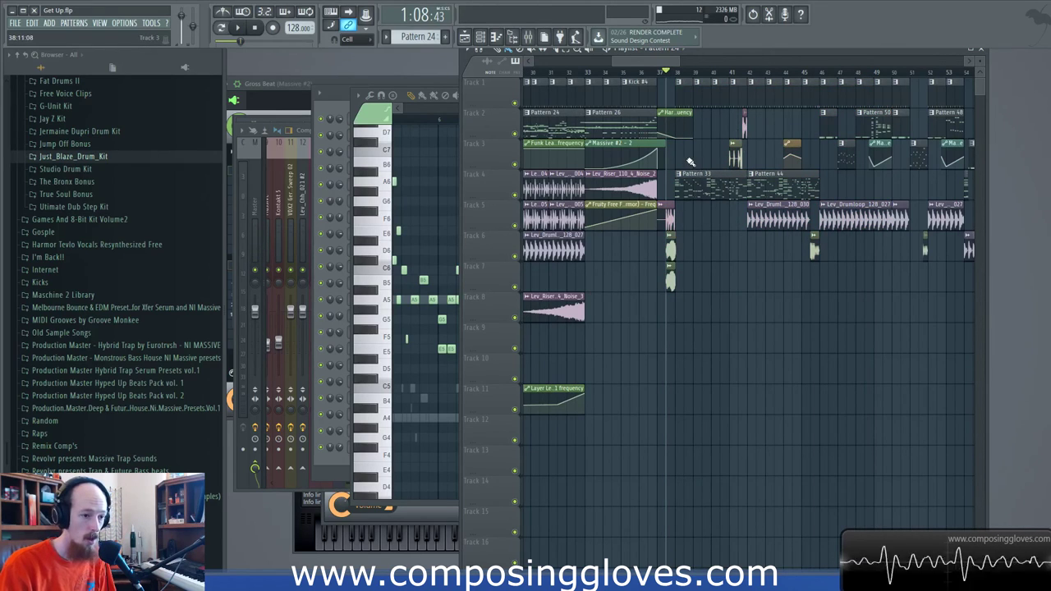
# Step: Select the section from bar 9 to bar 37, review Pattern 24's Lead notes from bar 1, and close the piano roll
pyautogui.hscroll(-12, 698, 176)
pyautogui.moveTo(881, 75); pyautogui.dragTo(608, 167)
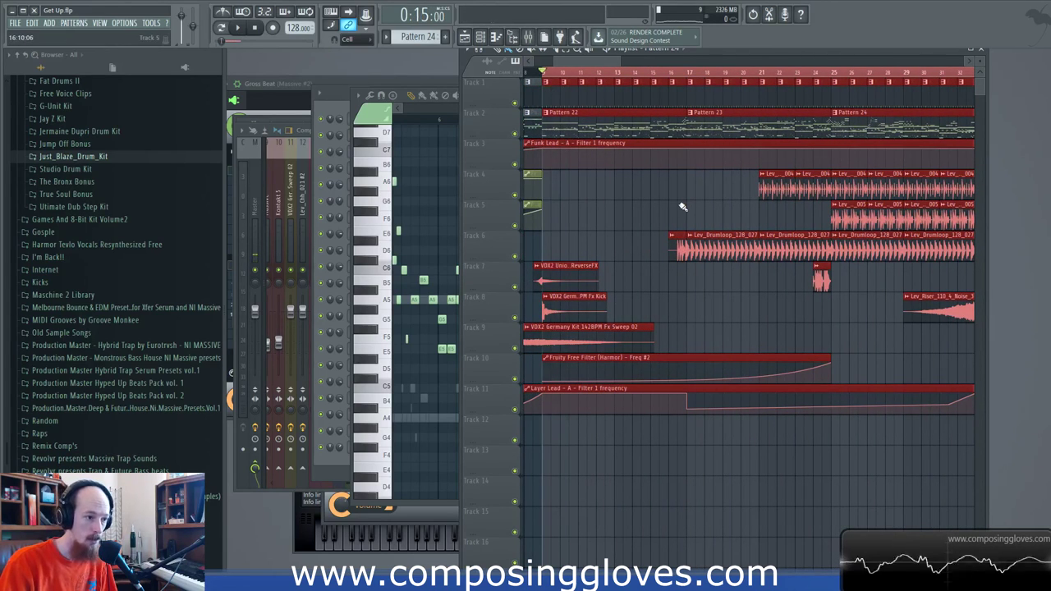
pyautogui.click(425, 114)
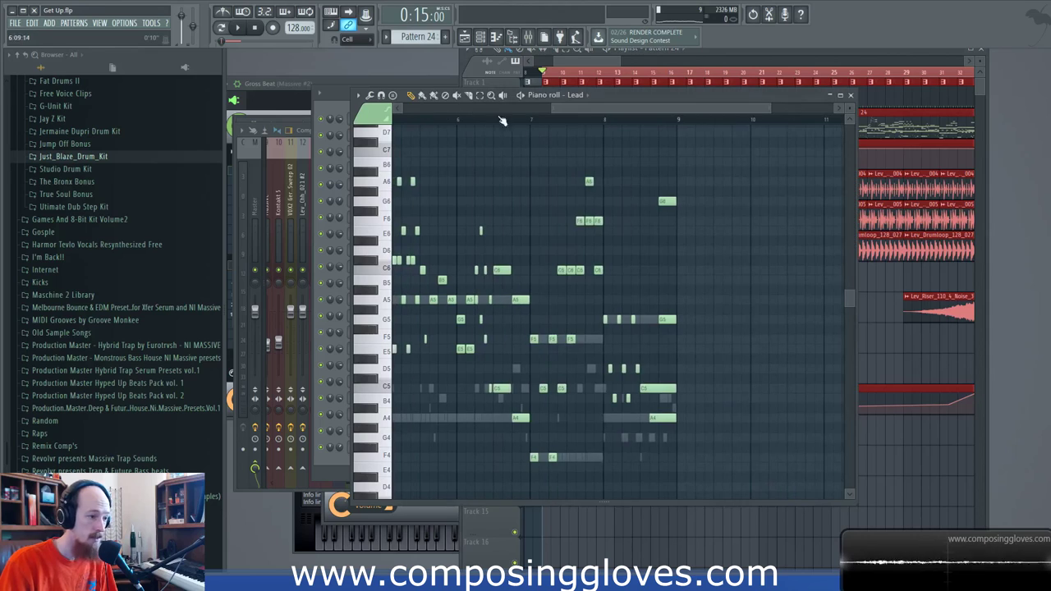
pyautogui.moveTo(583, 110); pyautogui.dragTo(274, 154)
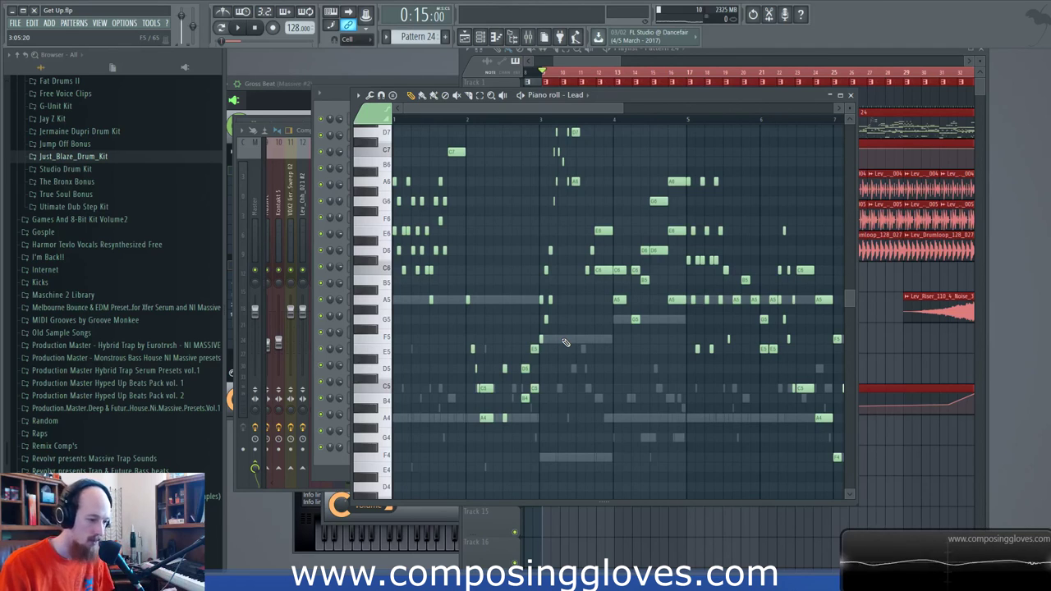
pyautogui.hscroll(10, 500, 226)
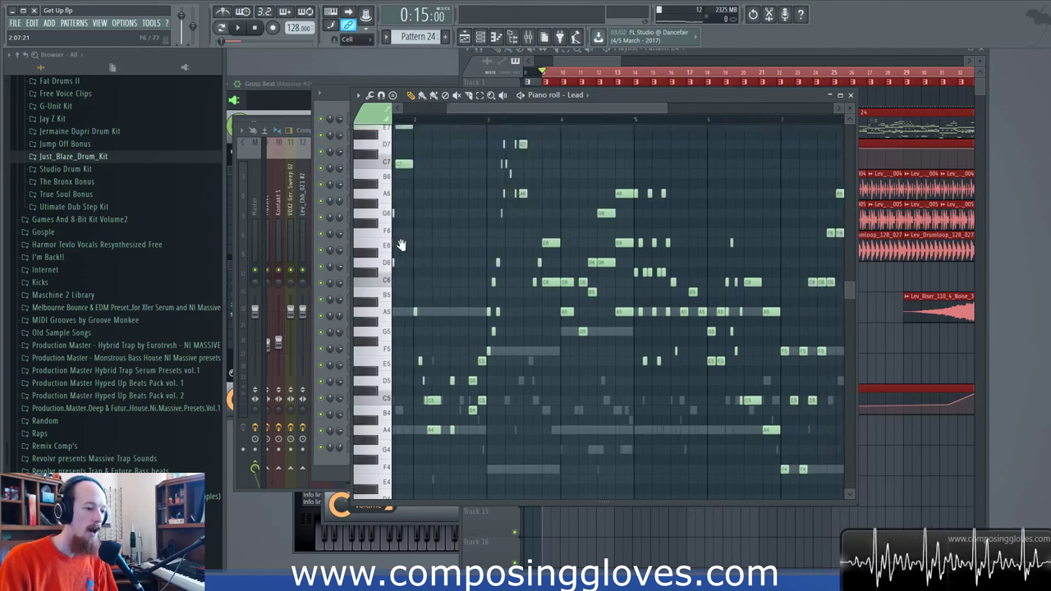
pyautogui.click(853, 96)
# Step: Clear the time selection in the playlist and move the playback position to bar 33
pyautogui.hscroll(7, 613, 151)
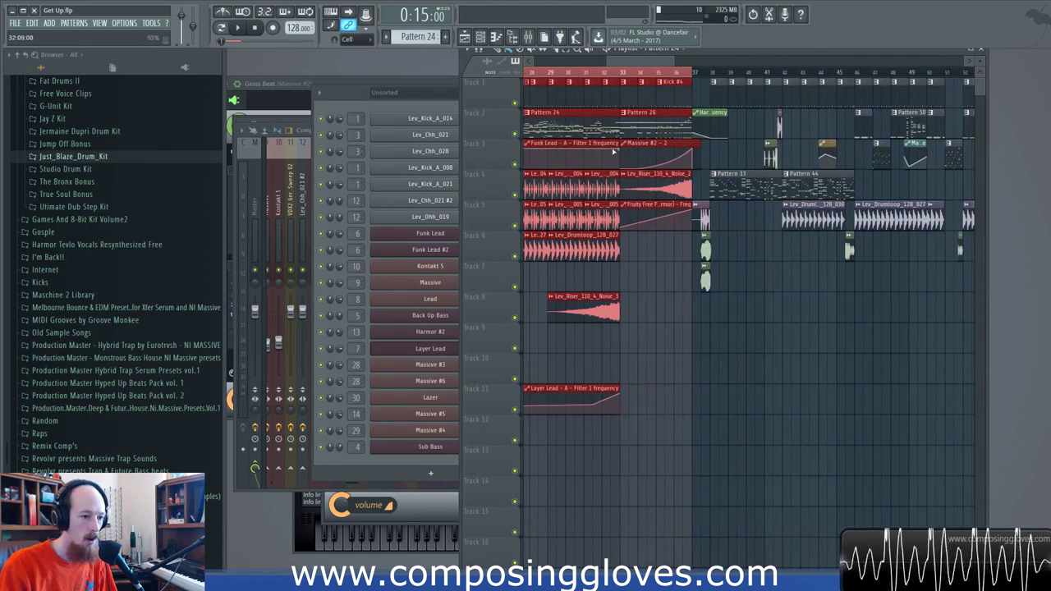
pyautogui.click(683, 124)
pyautogui.moveTo(626, 74); pyautogui.dragTo(738, 99)
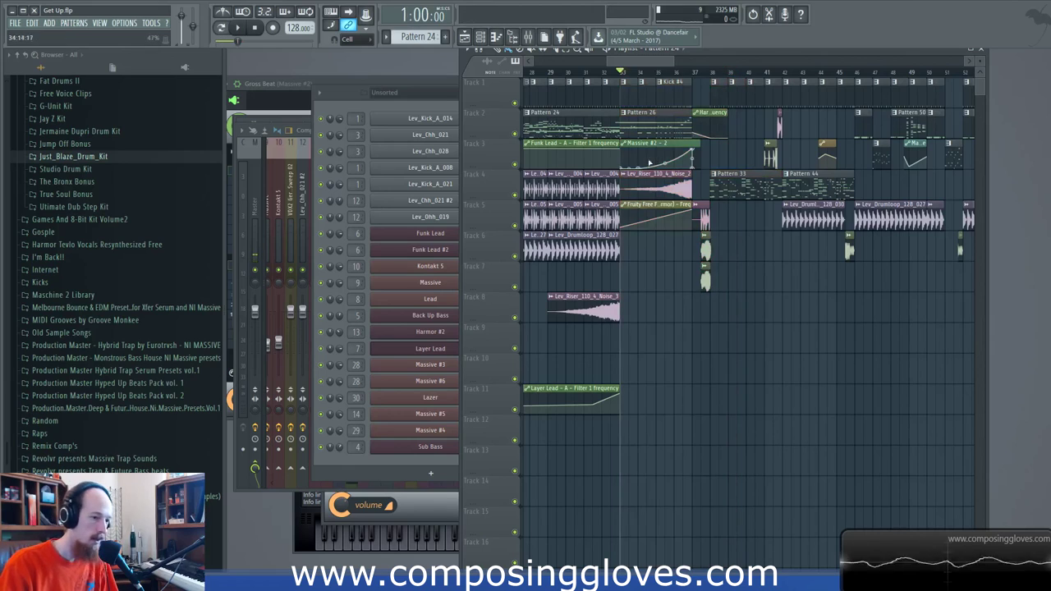
# Step: Survey the rest of the arrangement and set the playback position at bar 99, where the second drop starts
pyautogui.scroll(-3, 470, 192)
pyautogui.hscroll(-5, 722, 193)
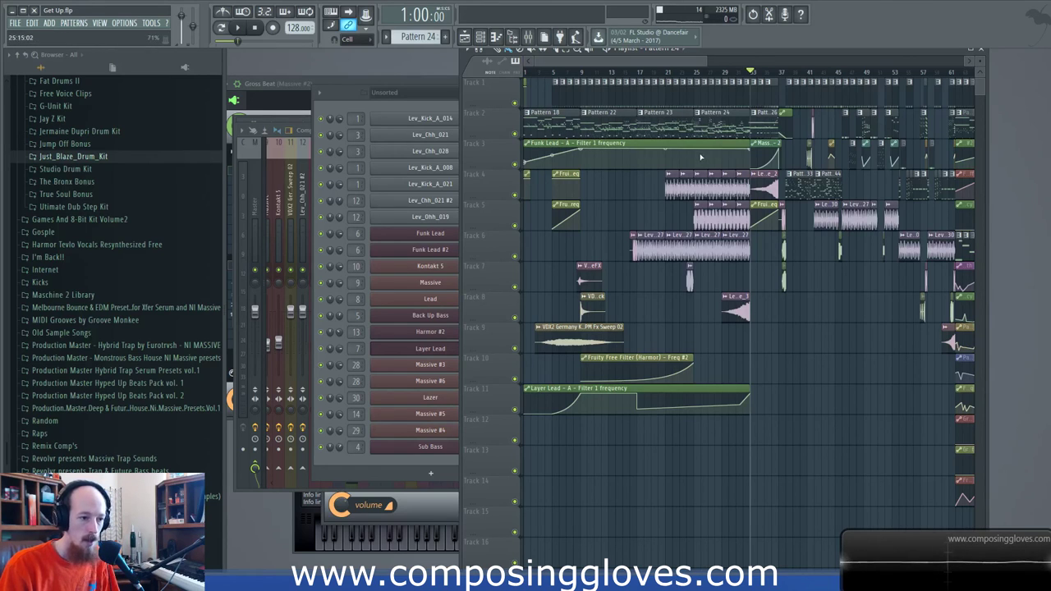
pyautogui.hscroll(15, 632, 189)
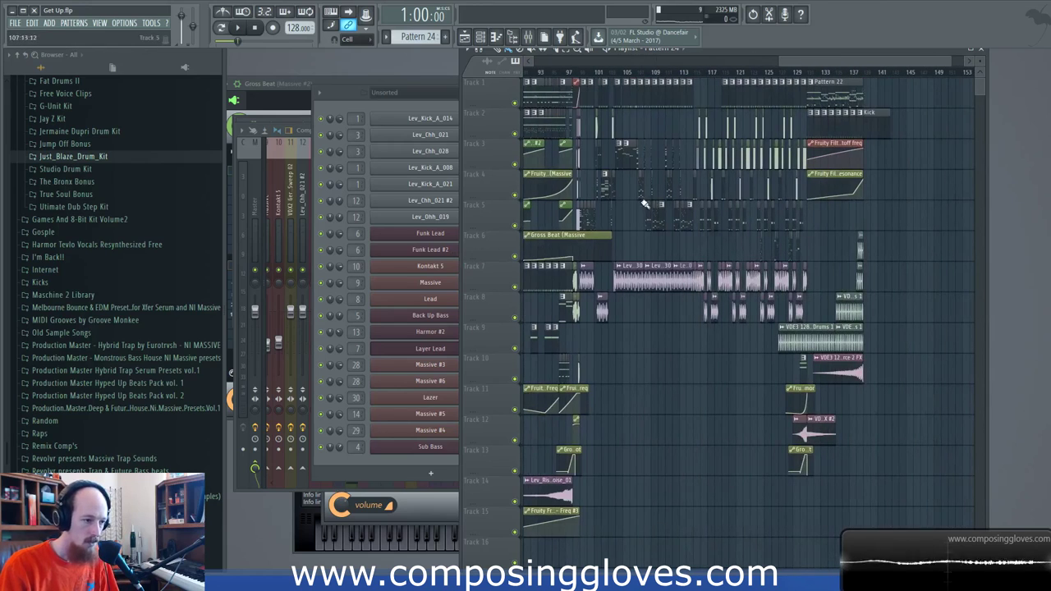
pyautogui.scroll(5, 625, 228)
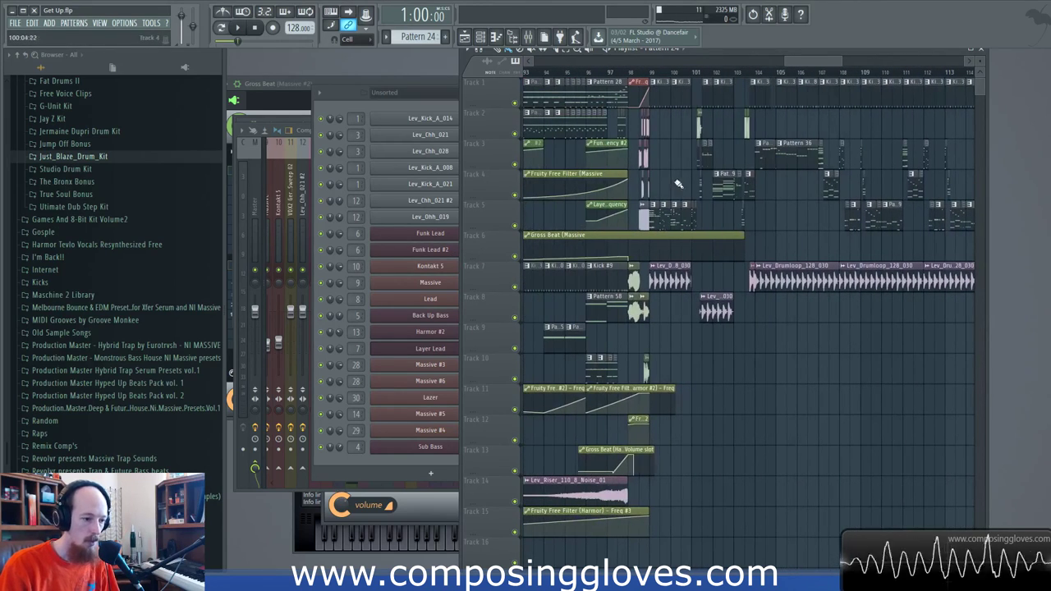
pyautogui.click(654, 75)
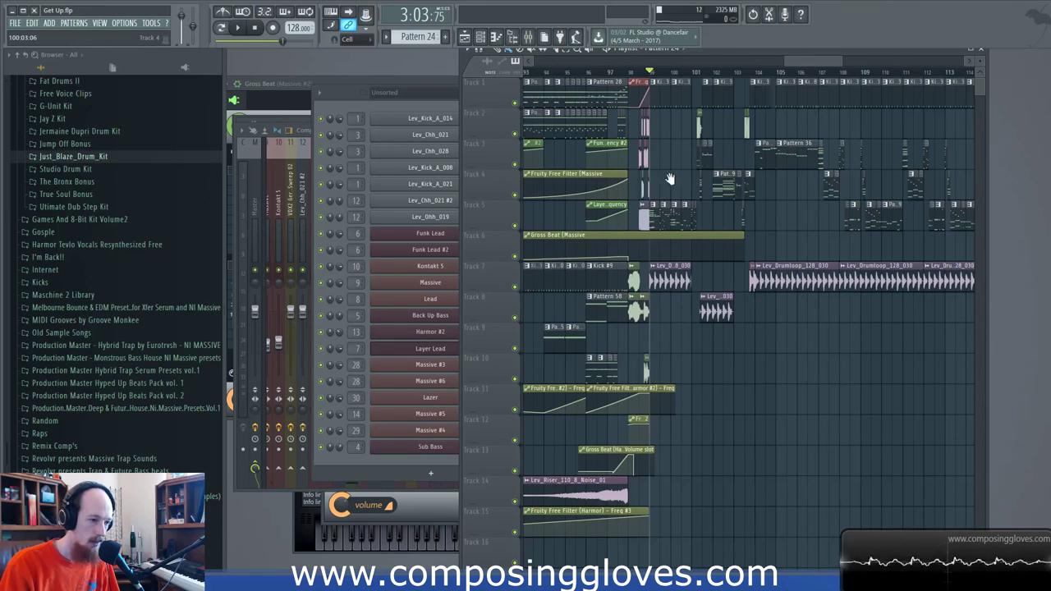
pyautogui.hscroll(3, 670, 178)
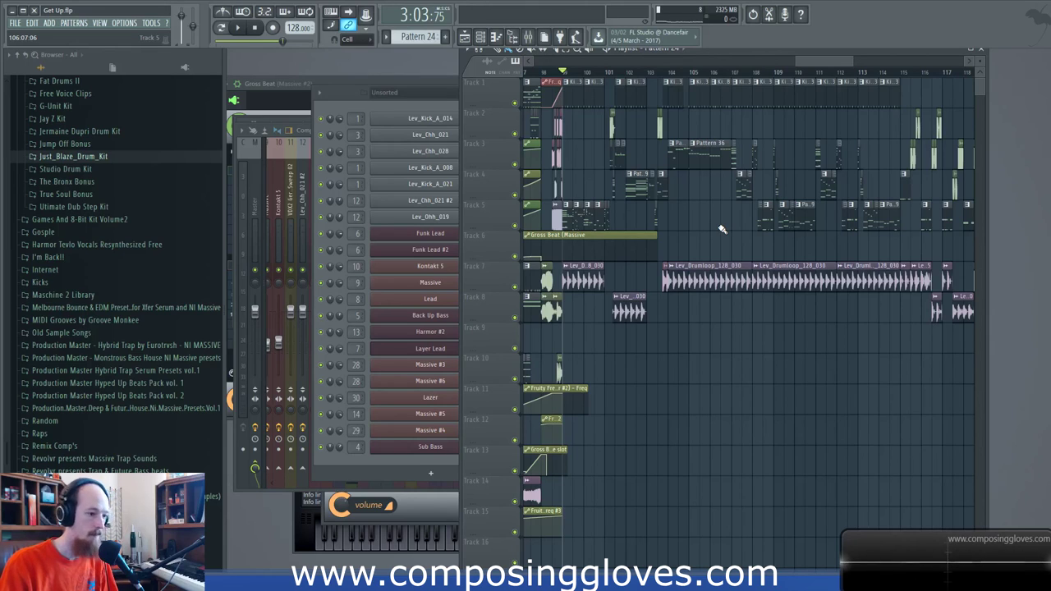
# Step: Play the second drop from bar 99, follow its clips to about bar 119, and stop playback
pyautogui.press('space')
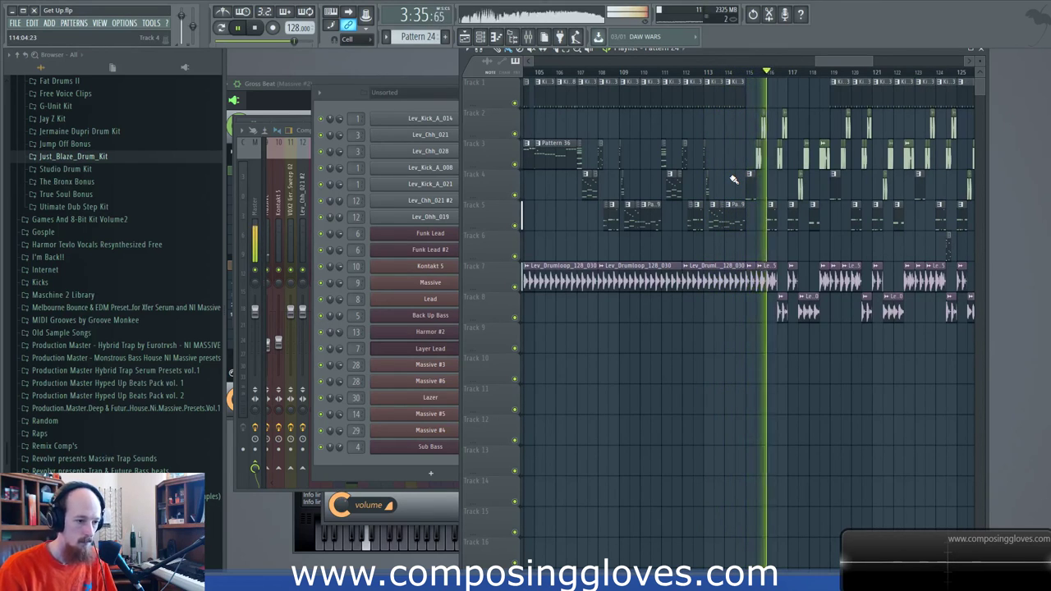
pyautogui.scroll(4, 811, 185)
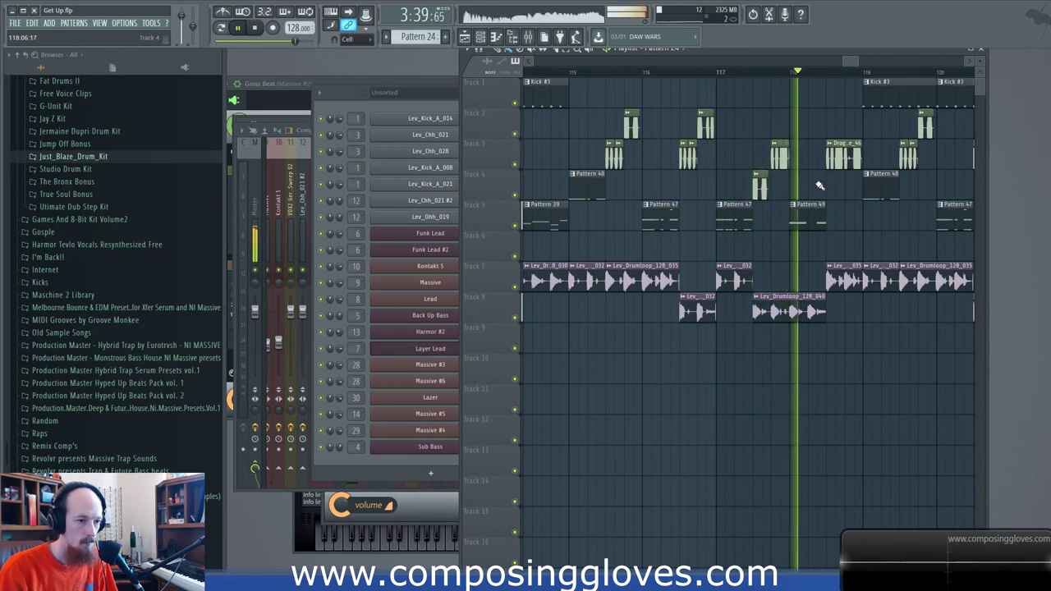
pyautogui.scroll(-4, 728, 223)
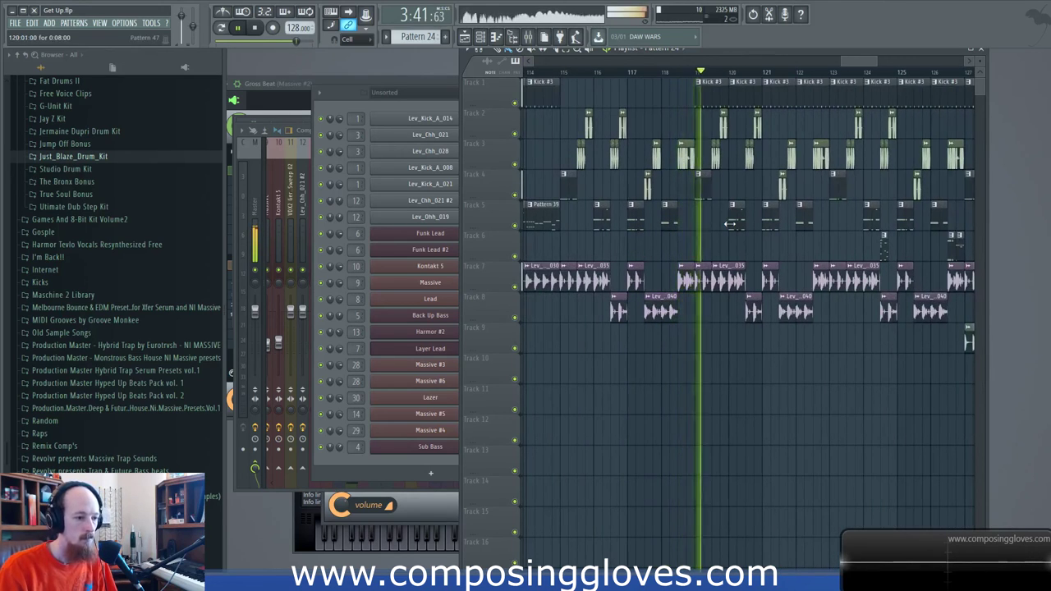
pyautogui.press('space')
# Step: Select the melody clips on Tracks 2 to 5 from bar 99 to bar 107, and clear the selection
pyautogui.scroll(-8, 720, 231)
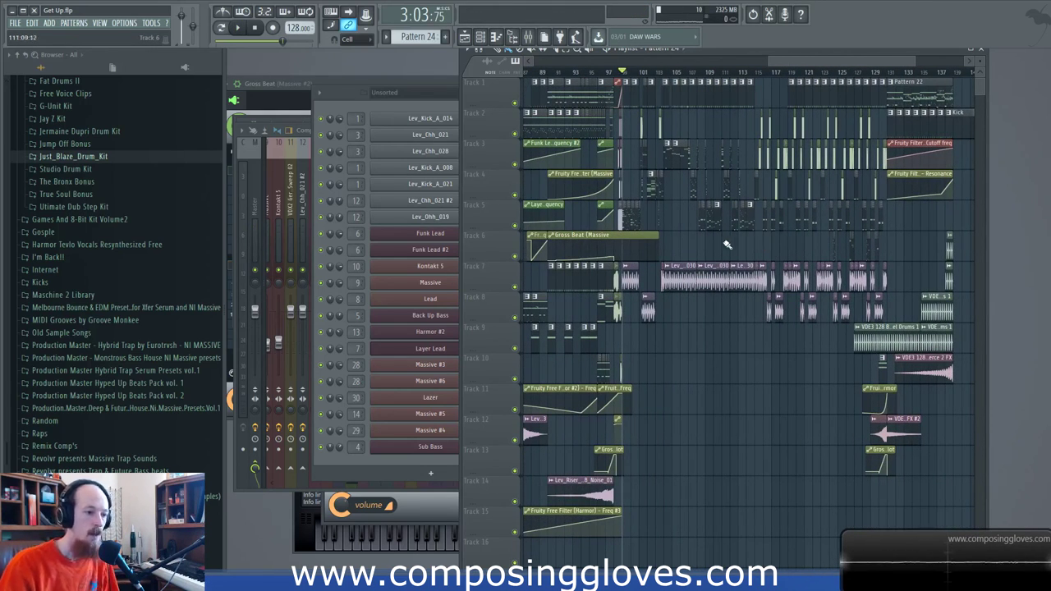
pyautogui.scroll(6, 673, 197)
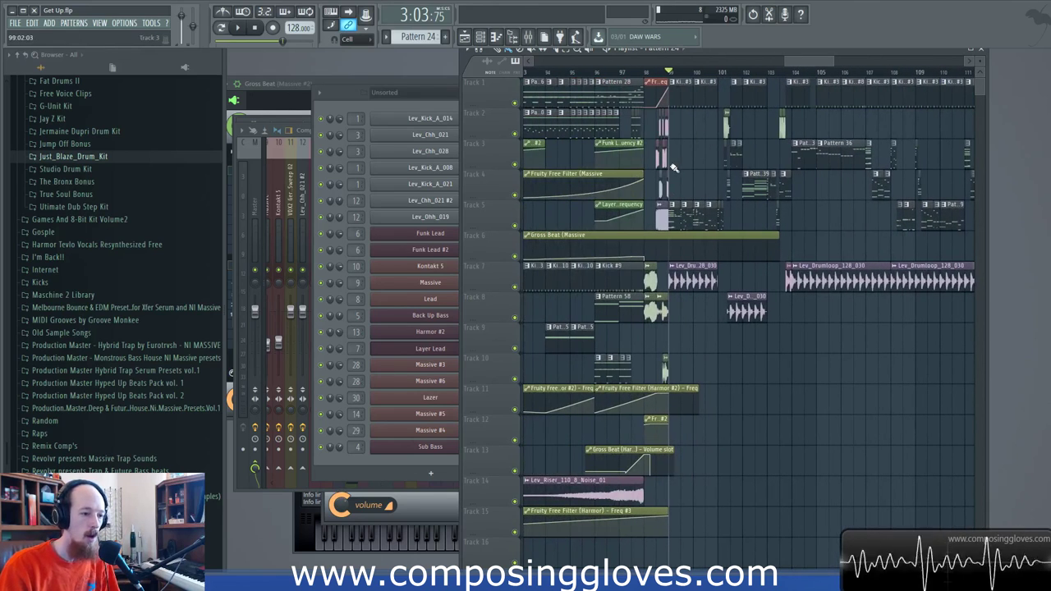
pyautogui.scroll(3, 692, 169)
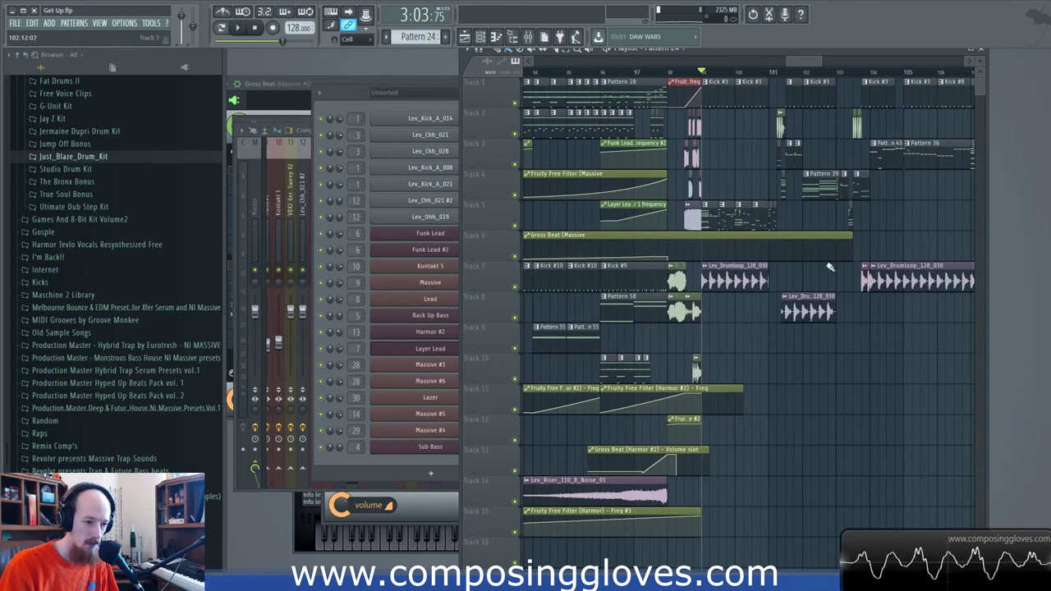
pyautogui.moveTo(728, 157); pyautogui.dragTo(632, 176)
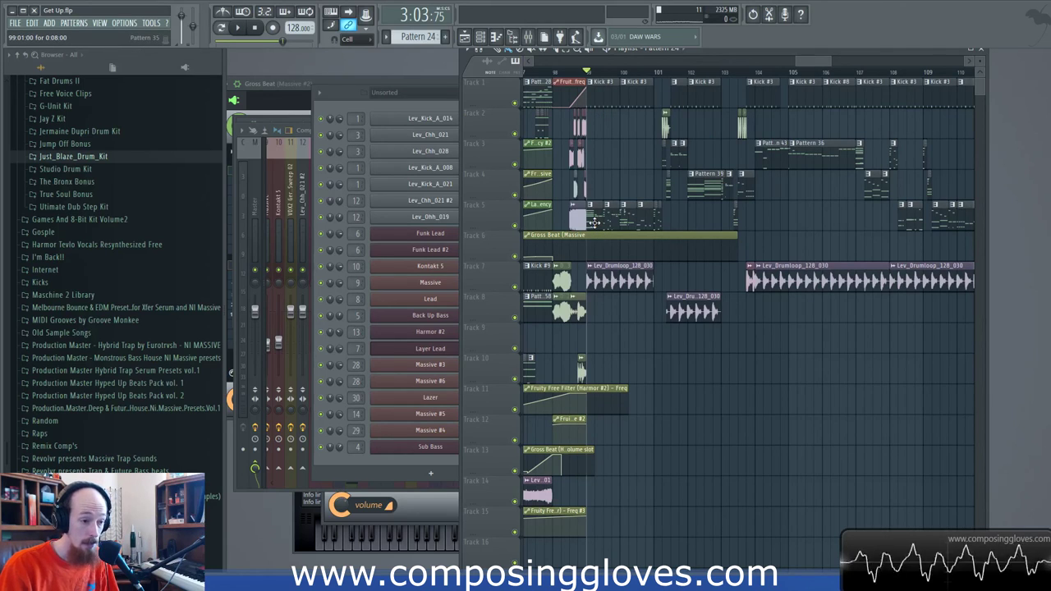
pyautogui.moveTo(600, 134); pyautogui.dragTo(886, 234)
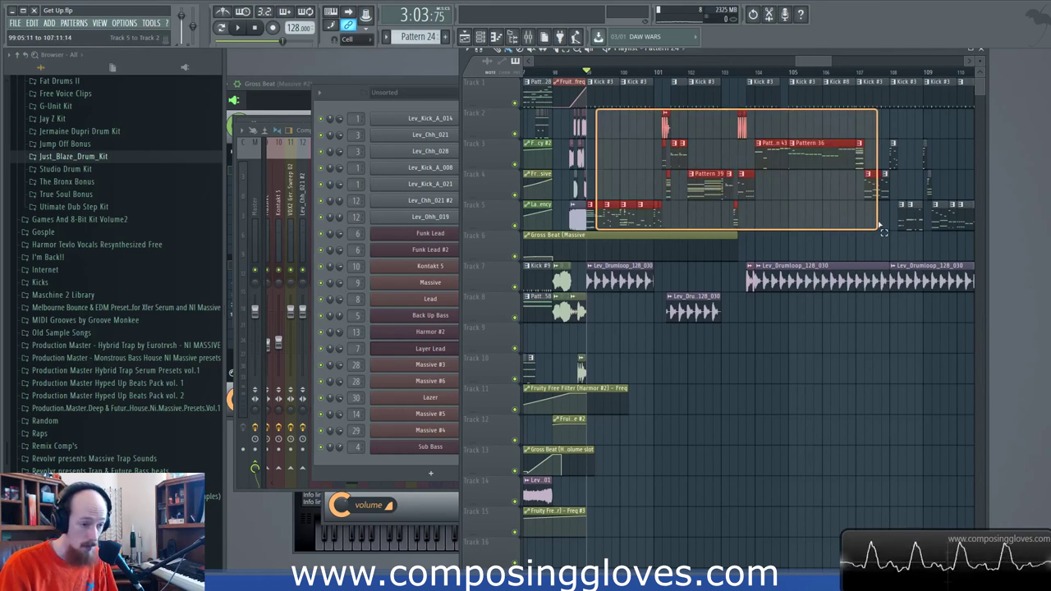
pyautogui.click(645, 163)
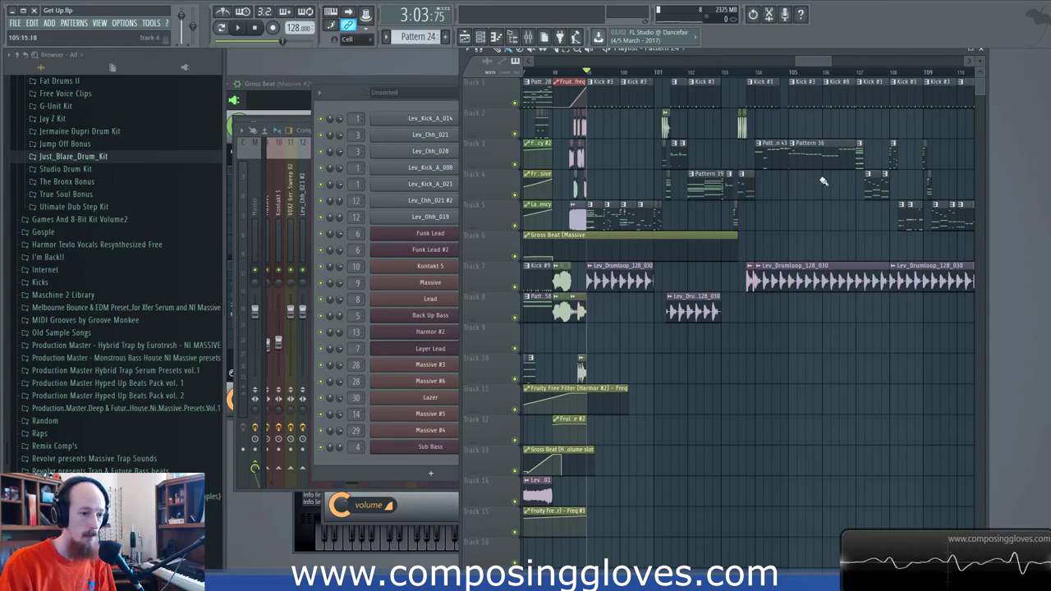
# Step: Open Pattern 36 in the channel rack, inspect the Lazer channel's Massive synth and its preset list, and close the plugin
pyautogui.hscroll(3, 813, 202)
pyautogui.click(624, 167)
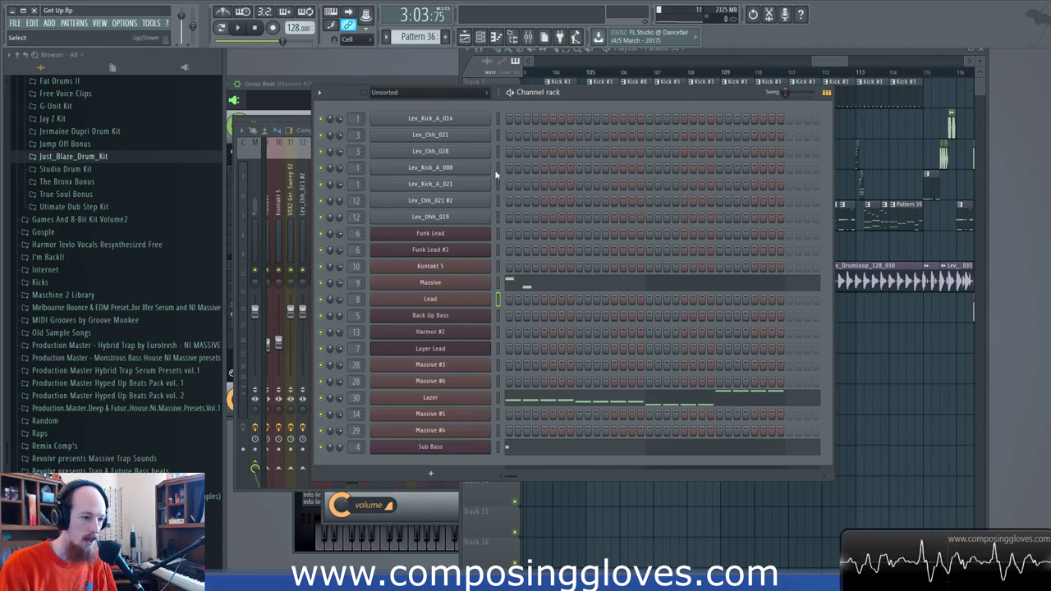
pyautogui.click(467, 400)
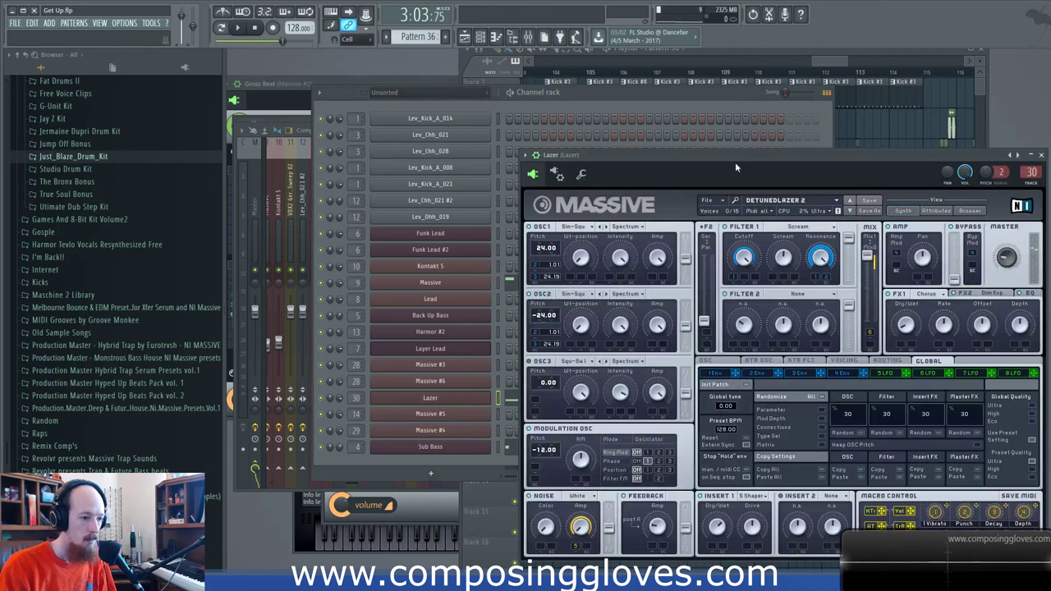
pyautogui.moveTo(798, 147); pyautogui.dragTo(662, 102)
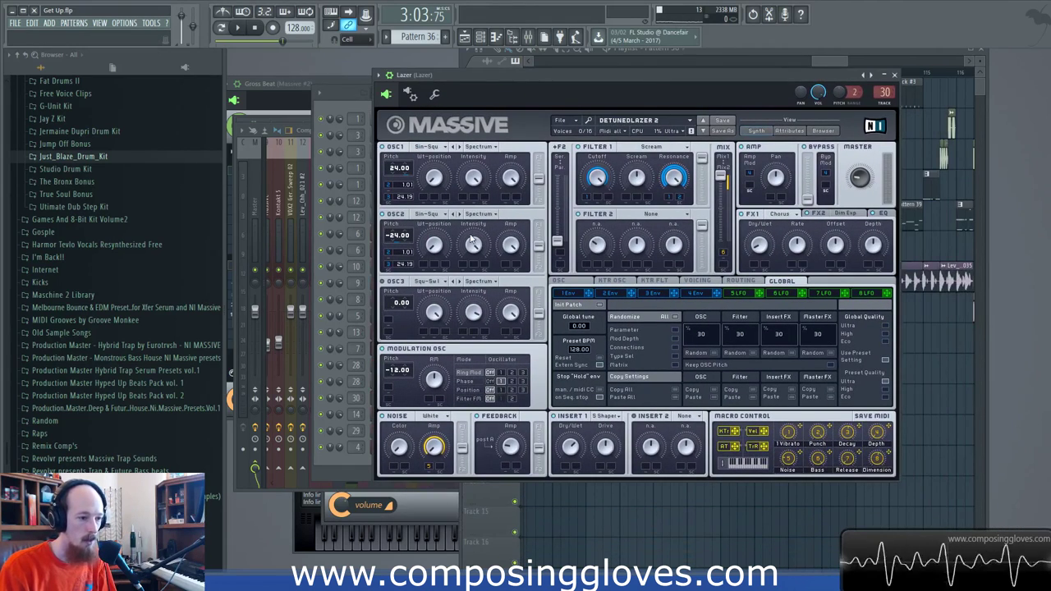
pyautogui.click(646, 121)
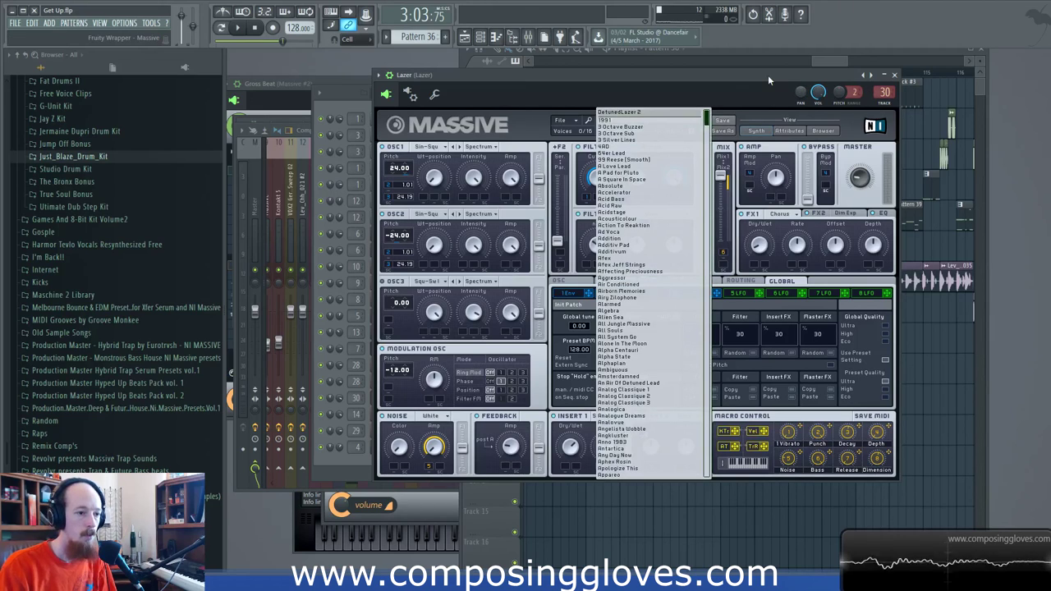
pyautogui.click(894, 76)
# Step: Examine the section after bar 115, select the short clips on Track 3 up to bar 130, and clear the selection
pyautogui.click(826, 61)
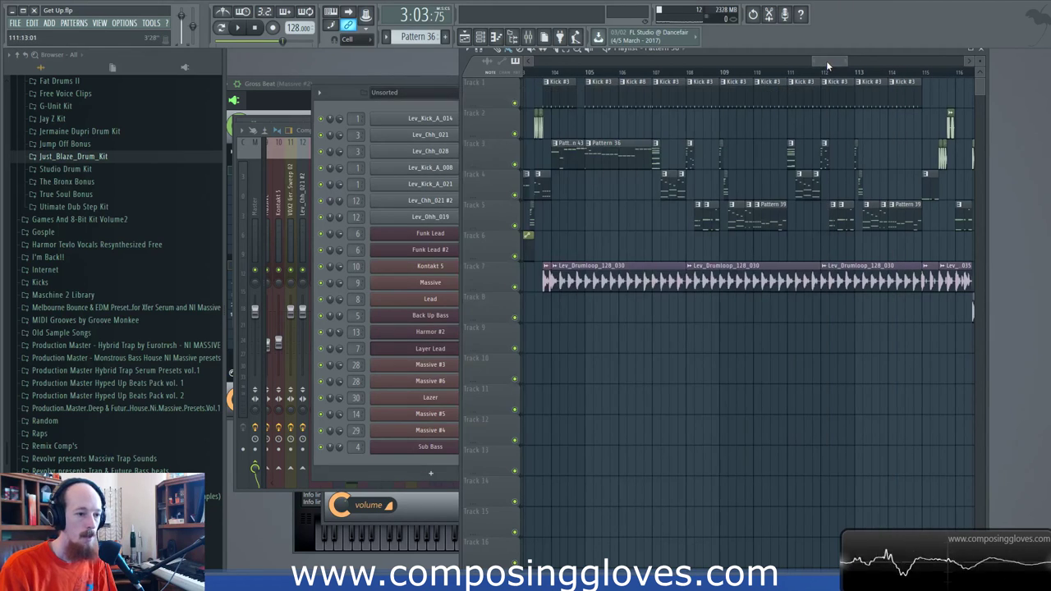
pyautogui.scroll(2, 747, 125)
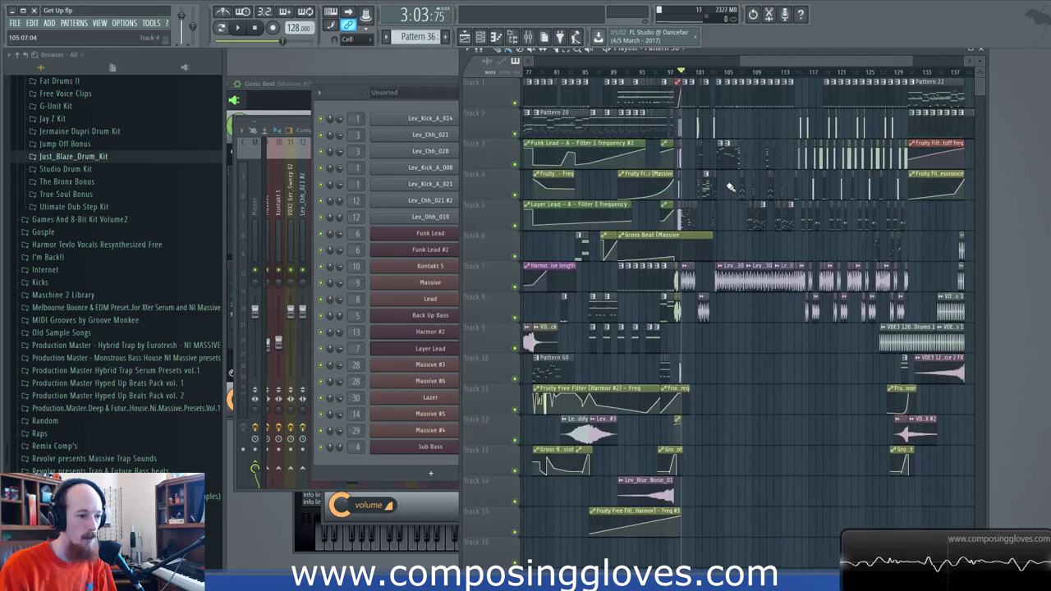
pyautogui.scroll(2, 735, 184)
pyautogui.scroll(4, 788, 164)
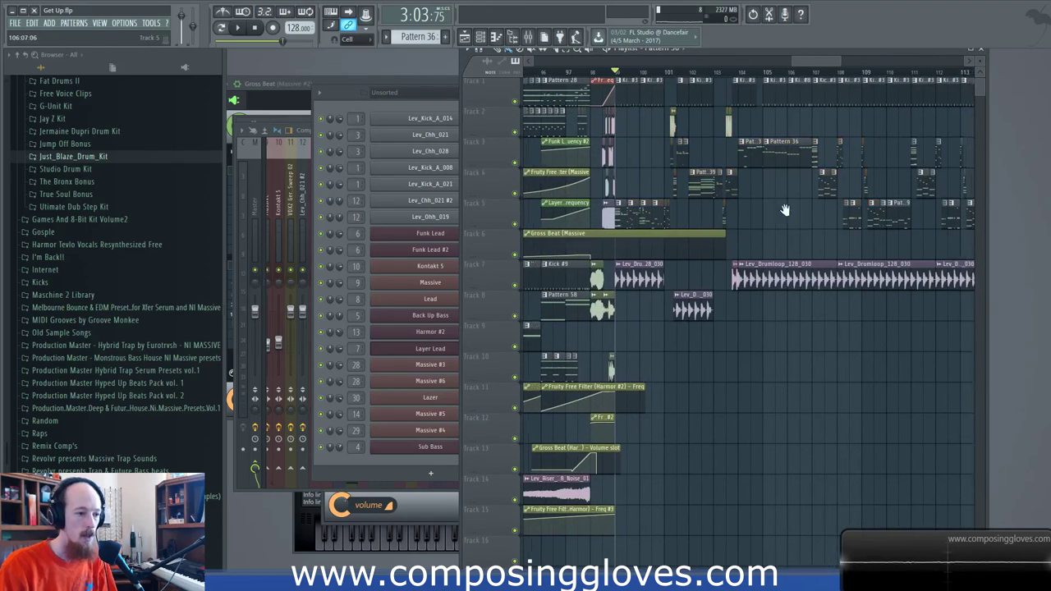
pyautogui.scroll(3, 878, 142)
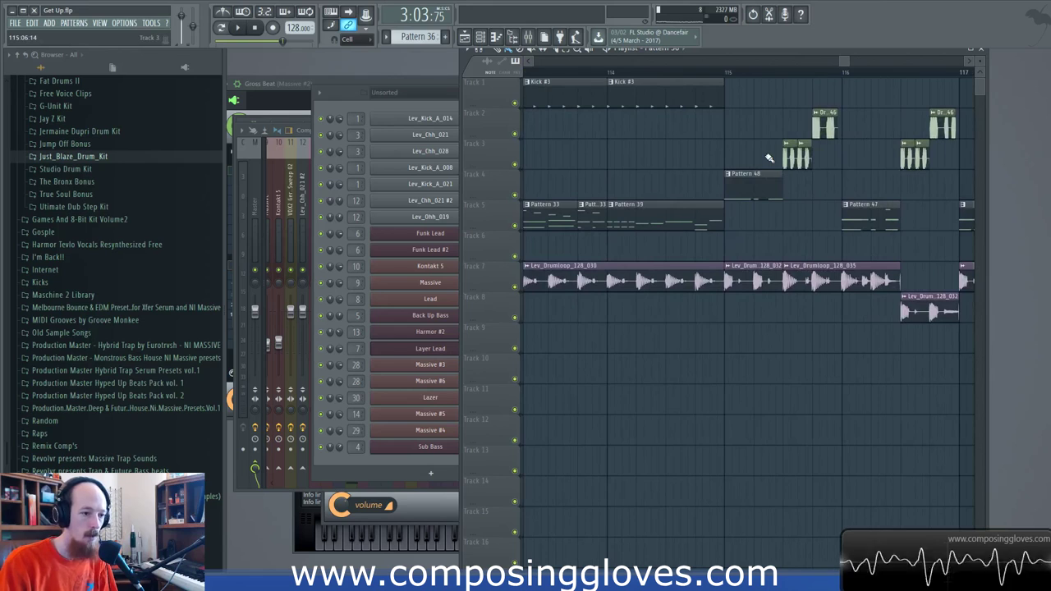
pyautogui.scroll(-8, 780, 117)
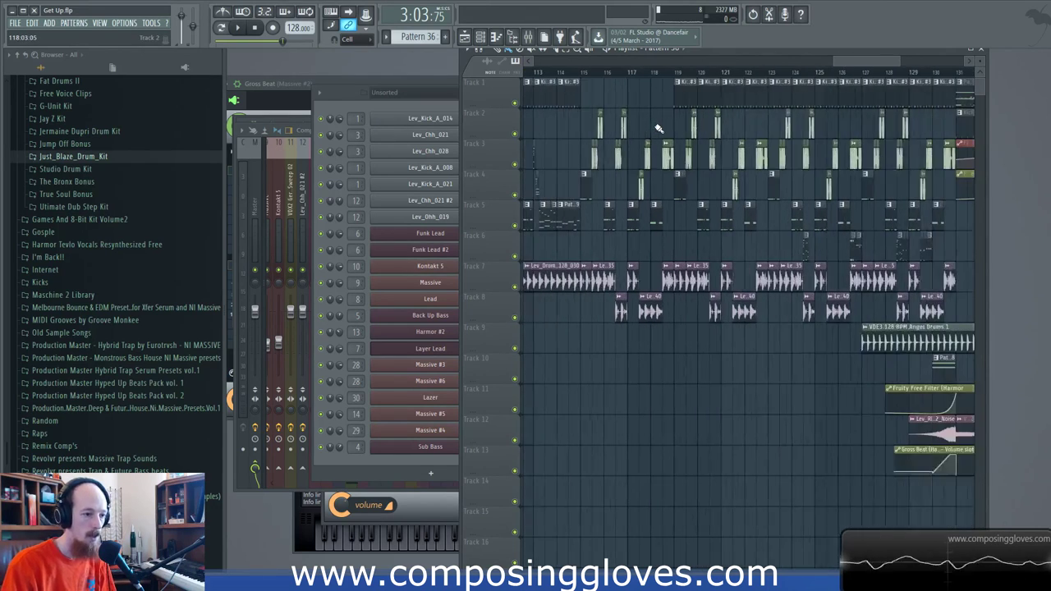
pyautogui.moveTo(606, 163); pyautogui.dragTo(874, 158)
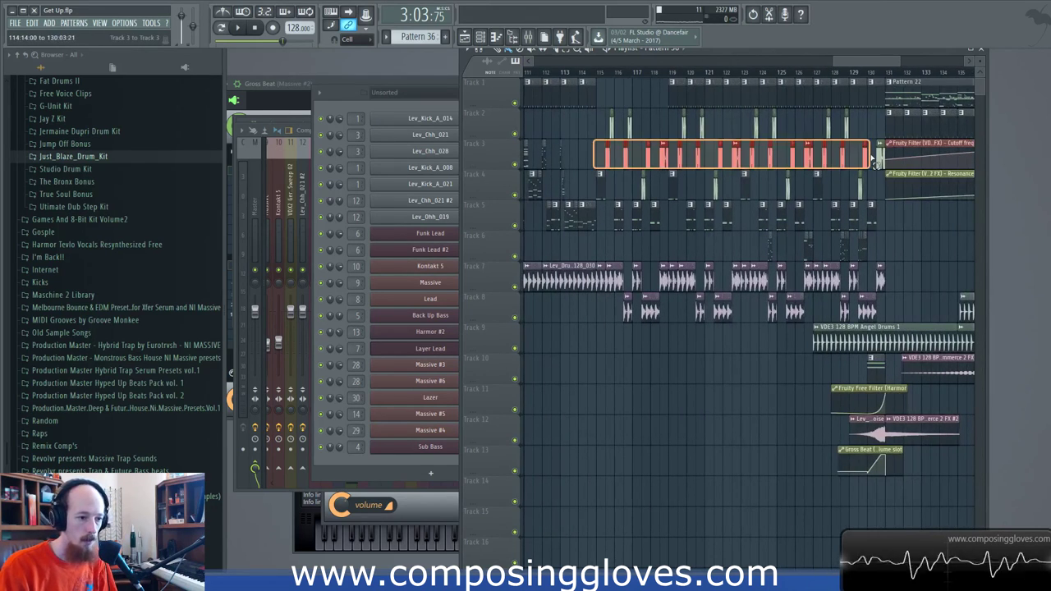
pyautogui.hscroll(-4, 693, 174)
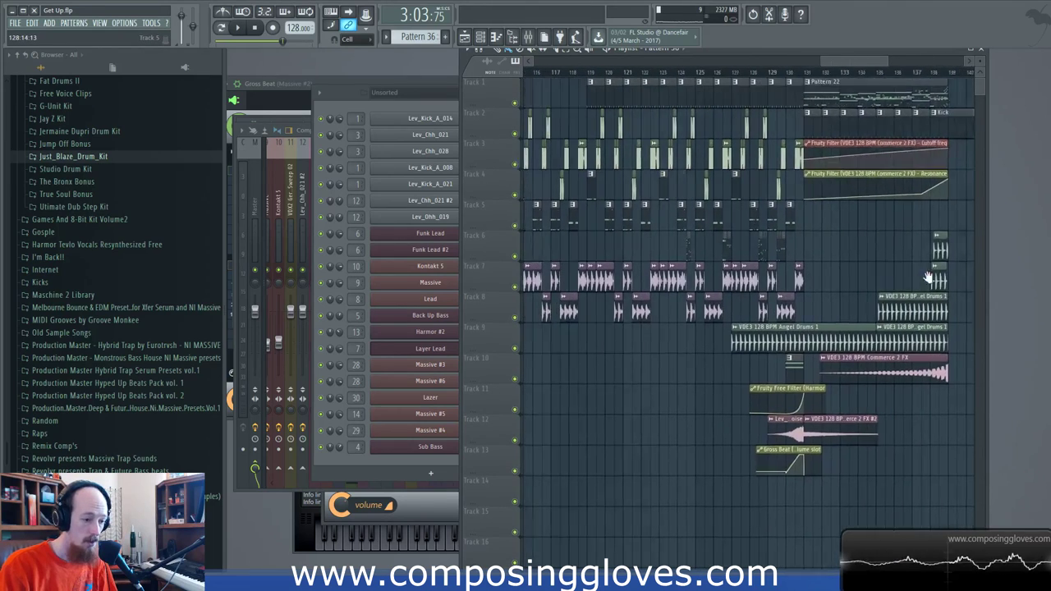
# Step: Compare the first drop around bar 38 with the section after bar 99 in the overall arrangement
pyautogui.hscroll(-10, 790, 269)
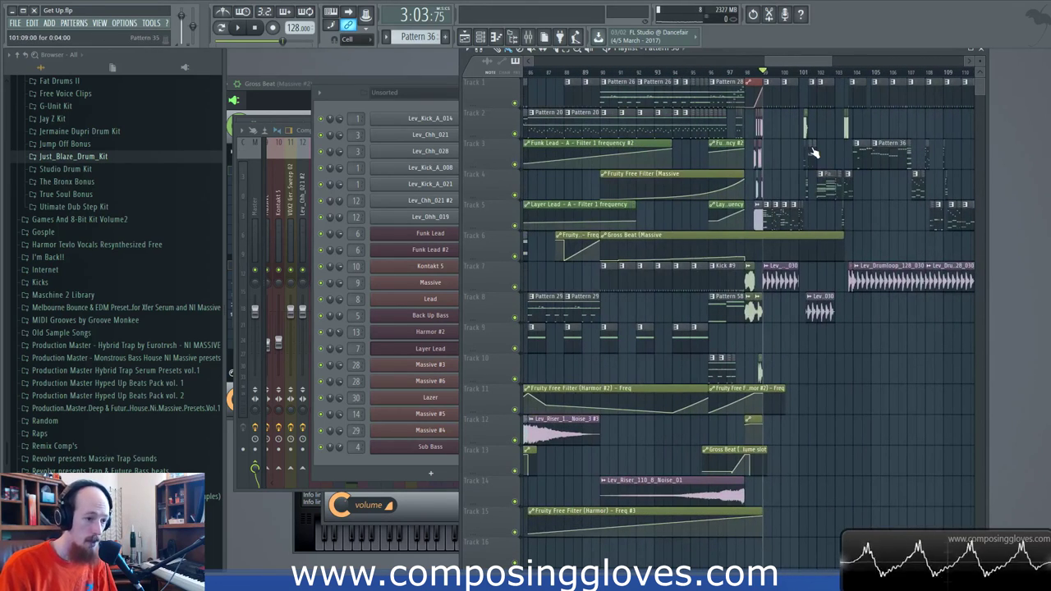
pyautogui.scroll(-6, 792, 166)
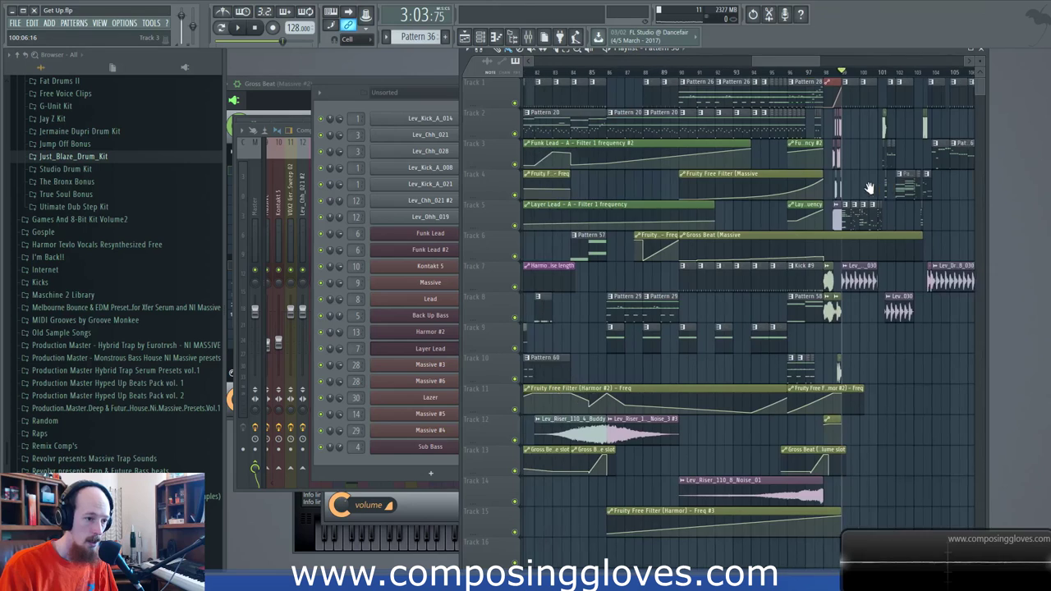
pyautogui.scroll(-3, 869, 188)
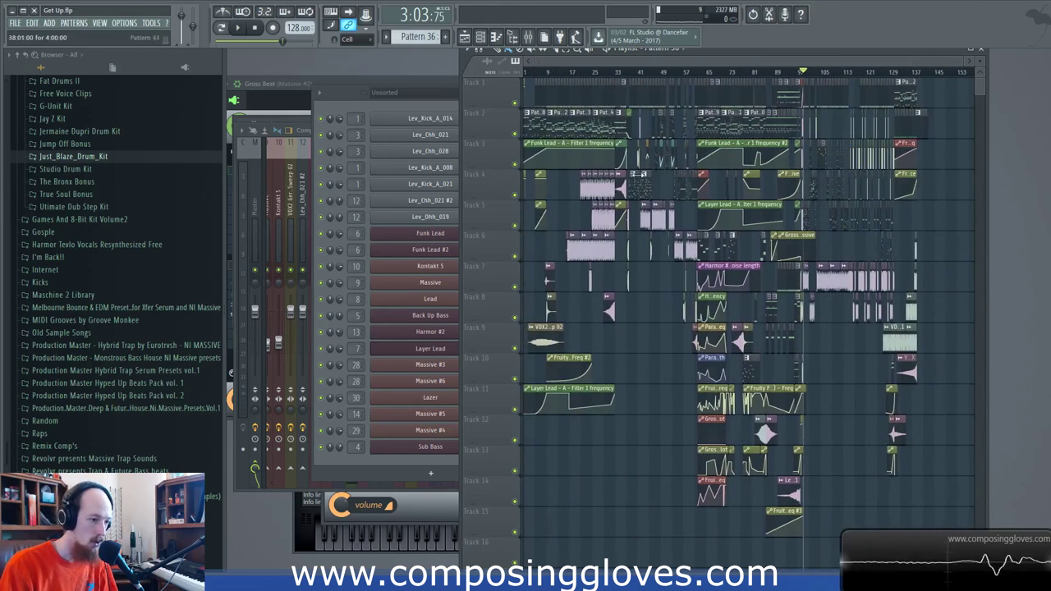
pyautogui.scroll(3, 824, 206)
pyautogui.scroll(2, 825, 206)
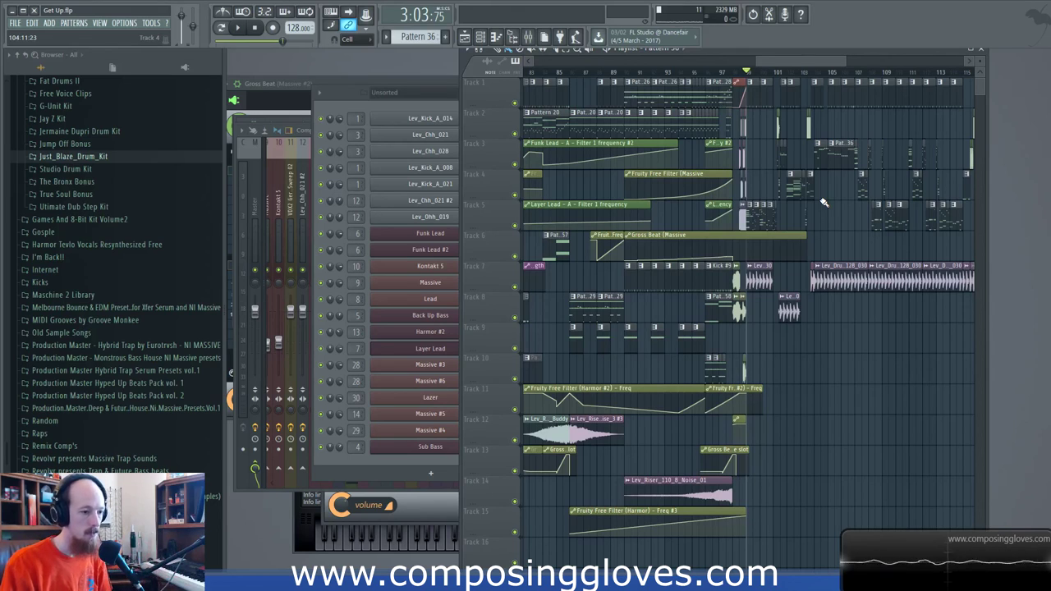
# Step: Select the adjoining Pattern 18 and Pattern 22 clips on Track 2 in the intro, and clear the selection
pyautogui.hscroll(-2, 846, 224)
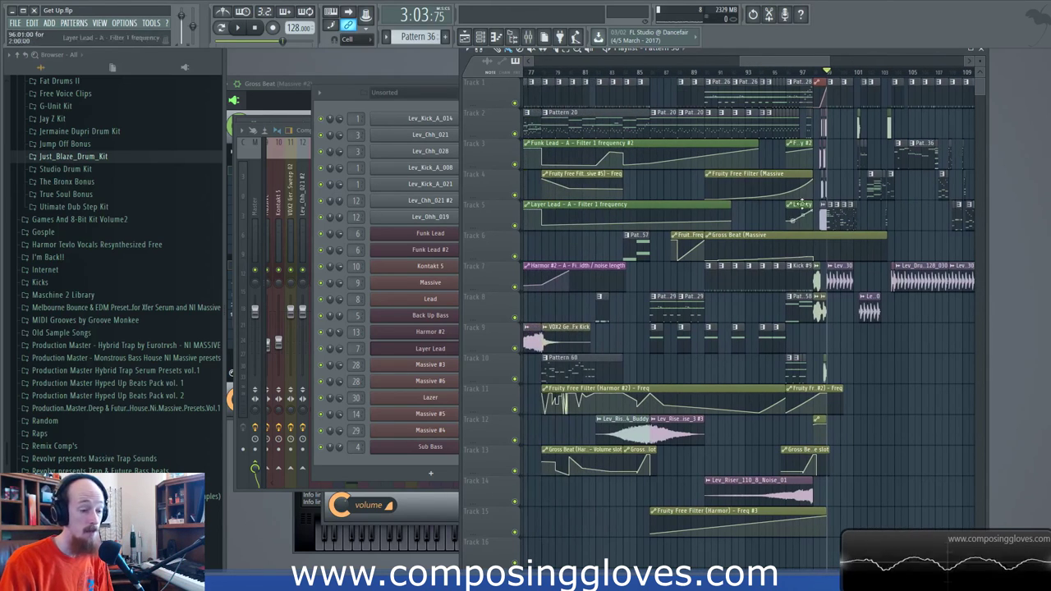
pyautogui.hscroll(-1, 673, 197)
pyautogui.hscroll(-15, 673, 198)
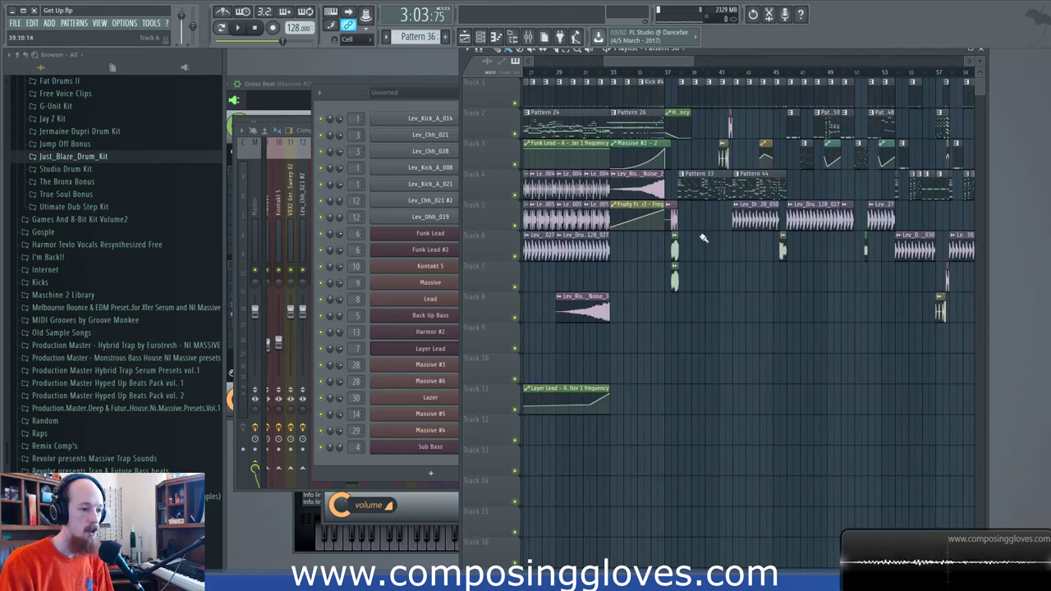
pyautogui.hscroll(-8, 698, 237)
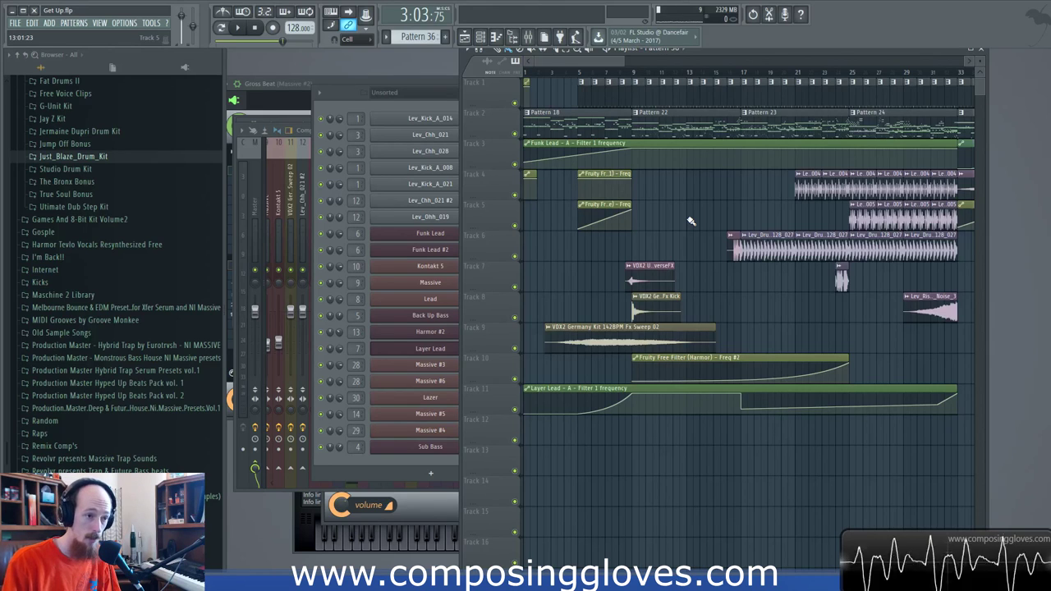
pyautogui.click(622, 123)
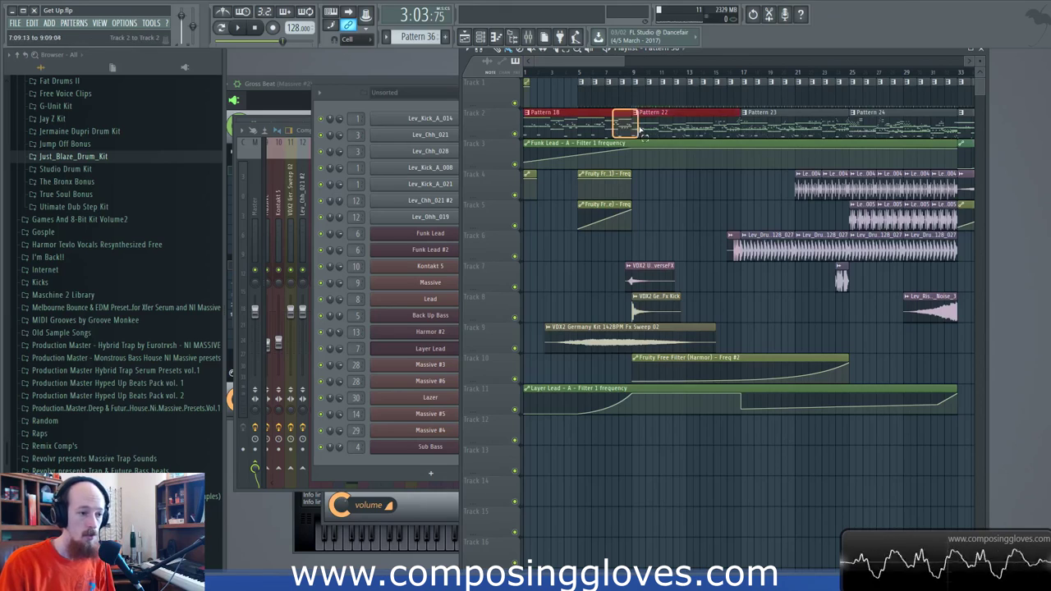
pyautogui.click(696, 205)
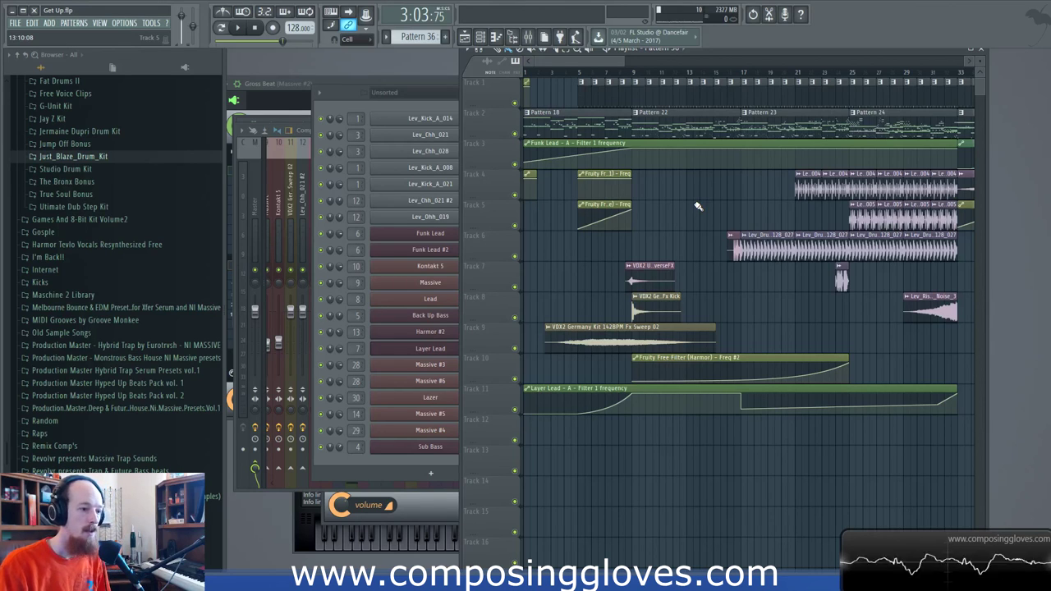
pyautogui.scroll(-3, 697, 206)
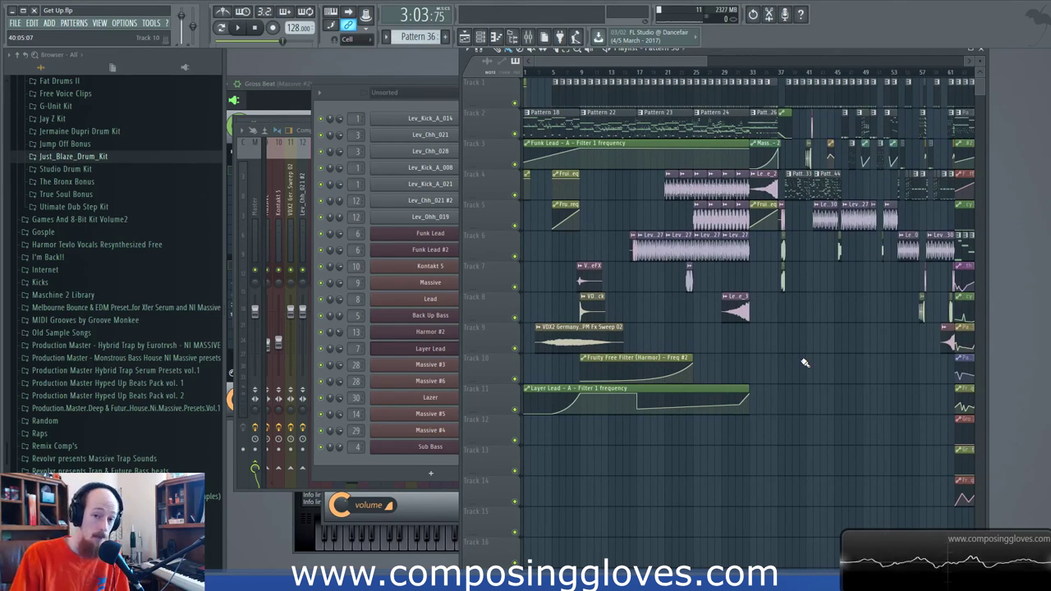